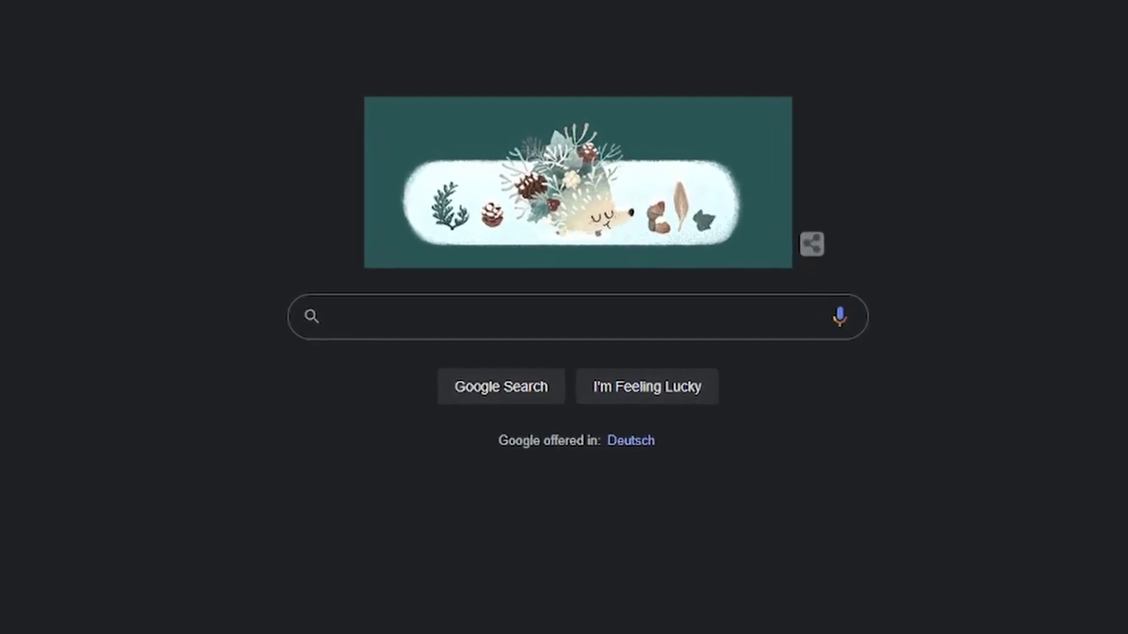
Step: Search Google Images for 'santa hat' with the Color filter set to black and white
{"action": "left_click", "coordinate": [552, 315]}
{"action": "type", "text": "santa"}
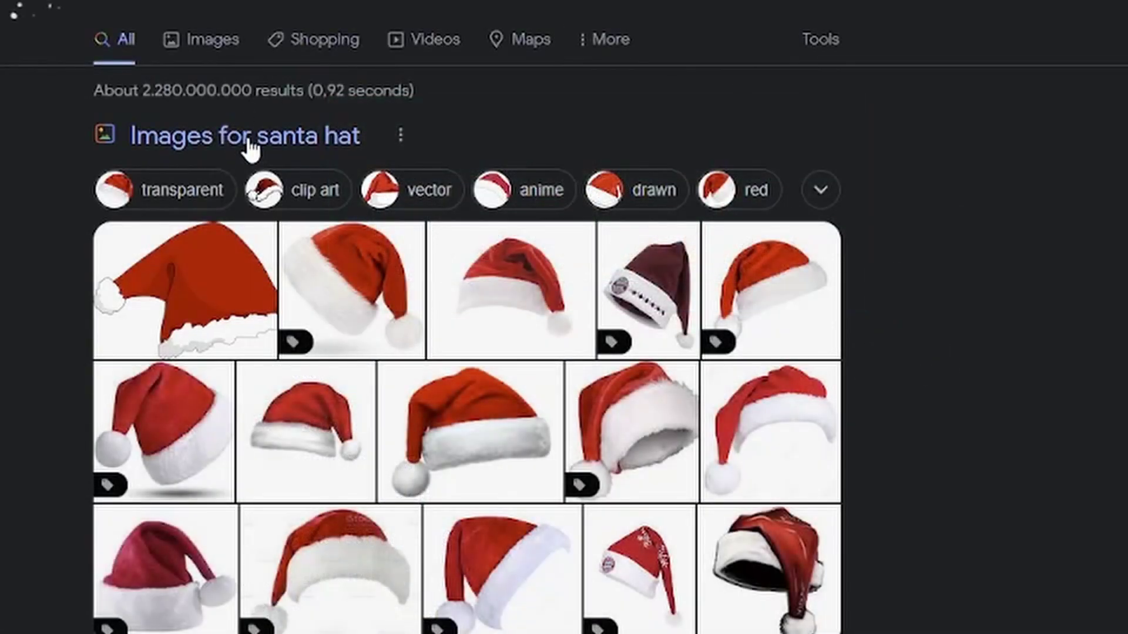
{"action": "left_click", "coordinate": [249, 150]}
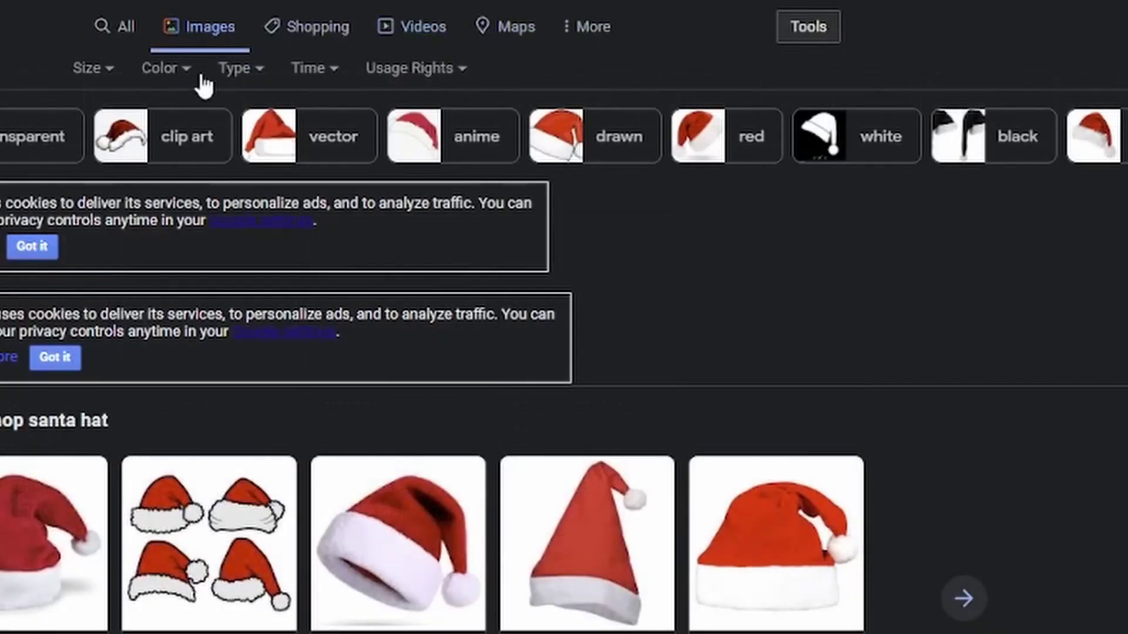
{"action": "left_click", "coordinate": [152, 75]}
{"action": "left_click", "coordinate": [196, 143]}
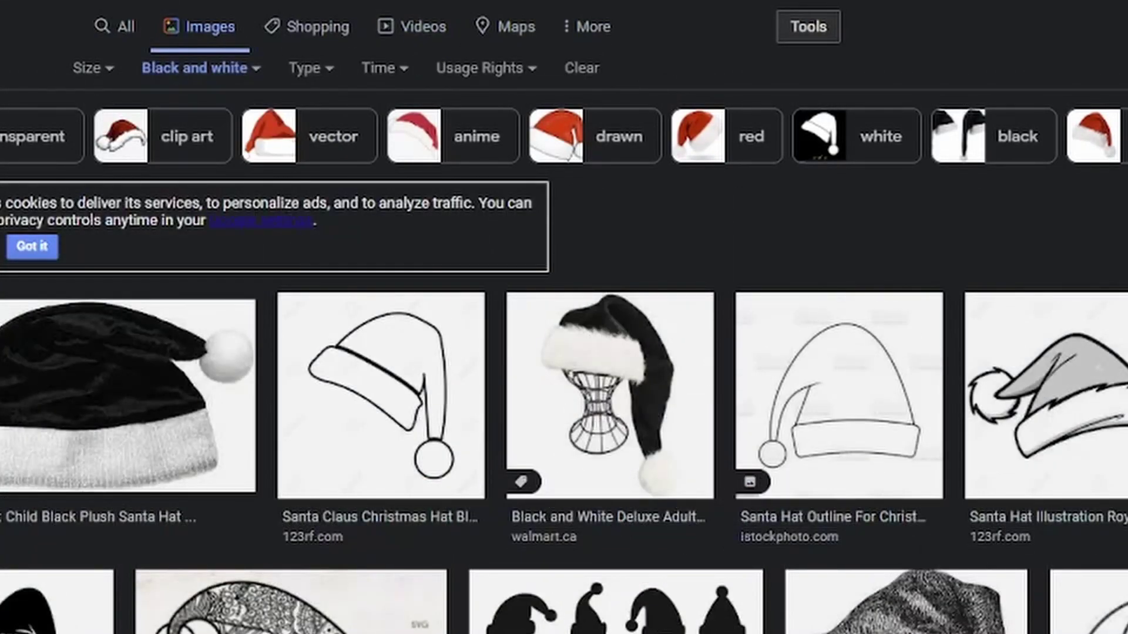
{"action": "scroll", "coordinate": [565, 317], "scroll_direction": "down", "scroll_amount": 5}
{"action": "scroll", "coordinate": [565, 317], "scroll_direction": "down", "scroll_amount": 3}
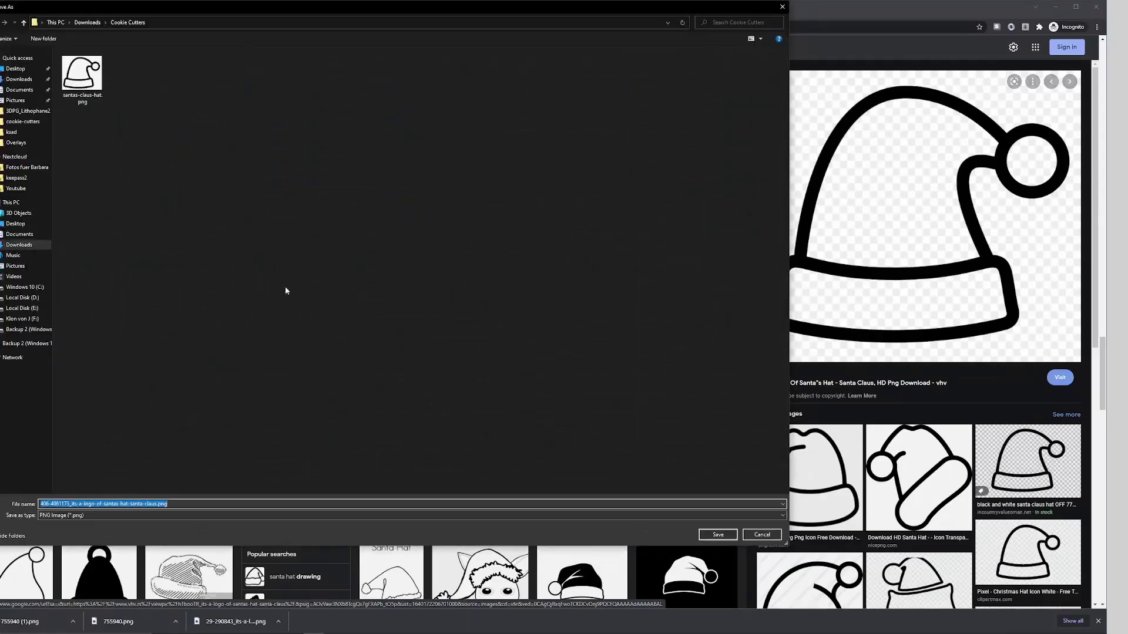
Step: Save the hat PNG, open it in GIMP, and fuzzy-select and delete the white background
{"action": "left_click", "coordinate": [714, 534]}
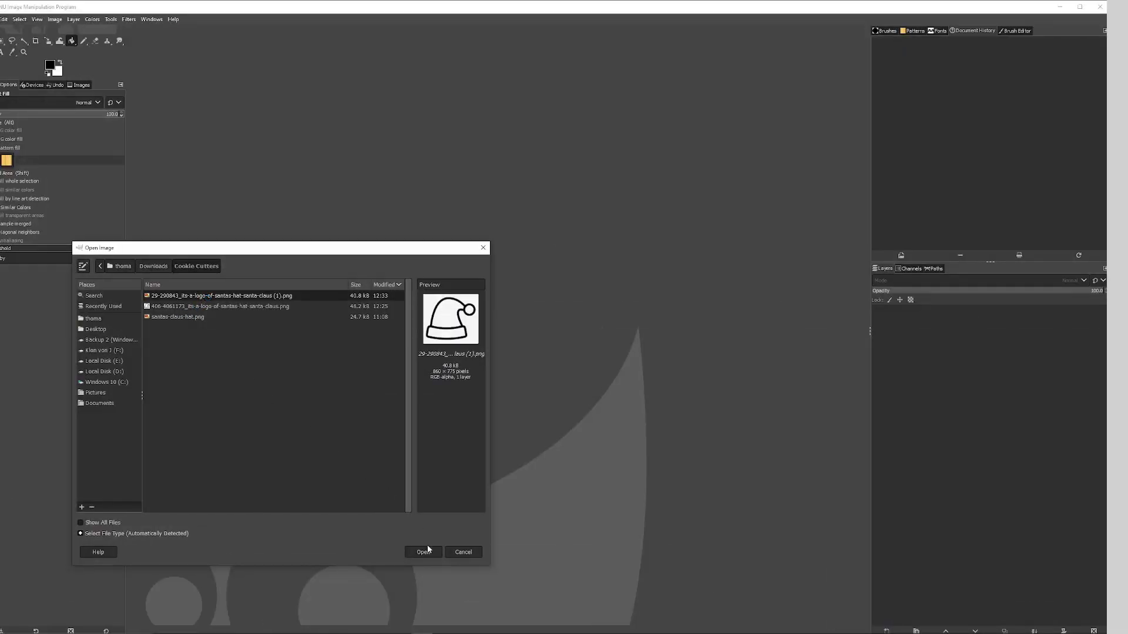
{"action": "left_click", "coordinate": [424, 554]}
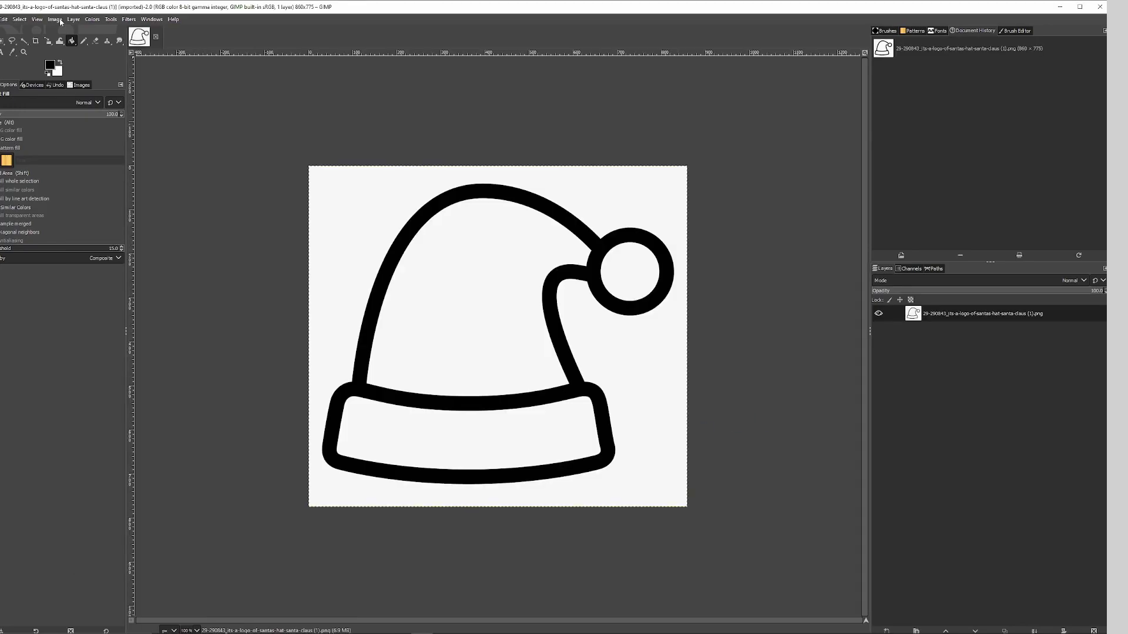
{"action": "key", "text": "u"}
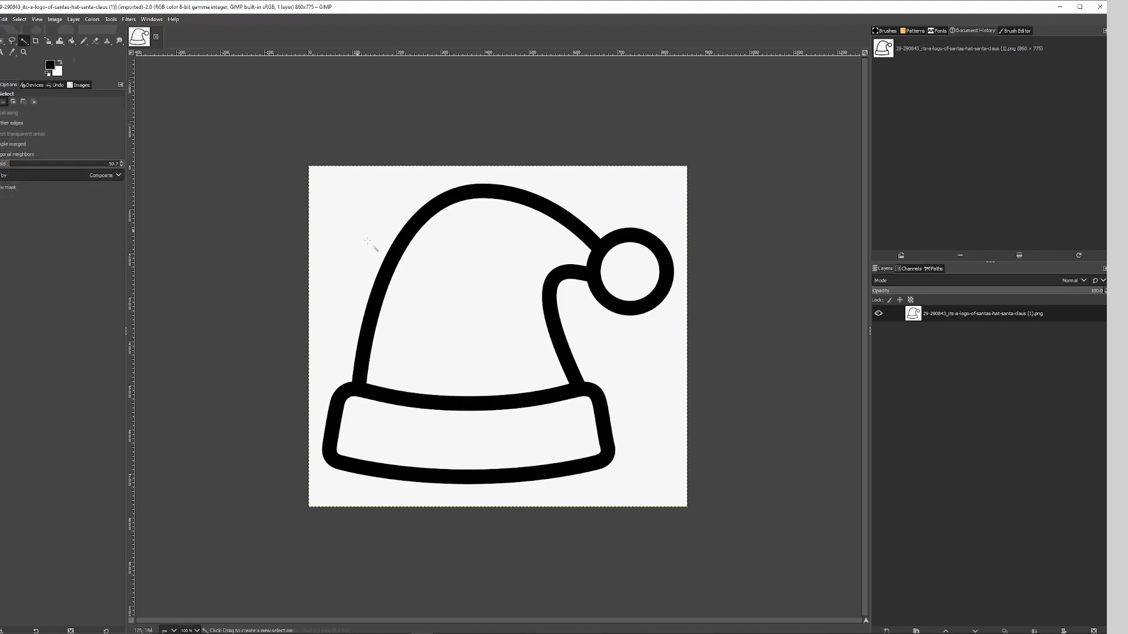
{"action": "left_click", "coordinate": [357, 241]}
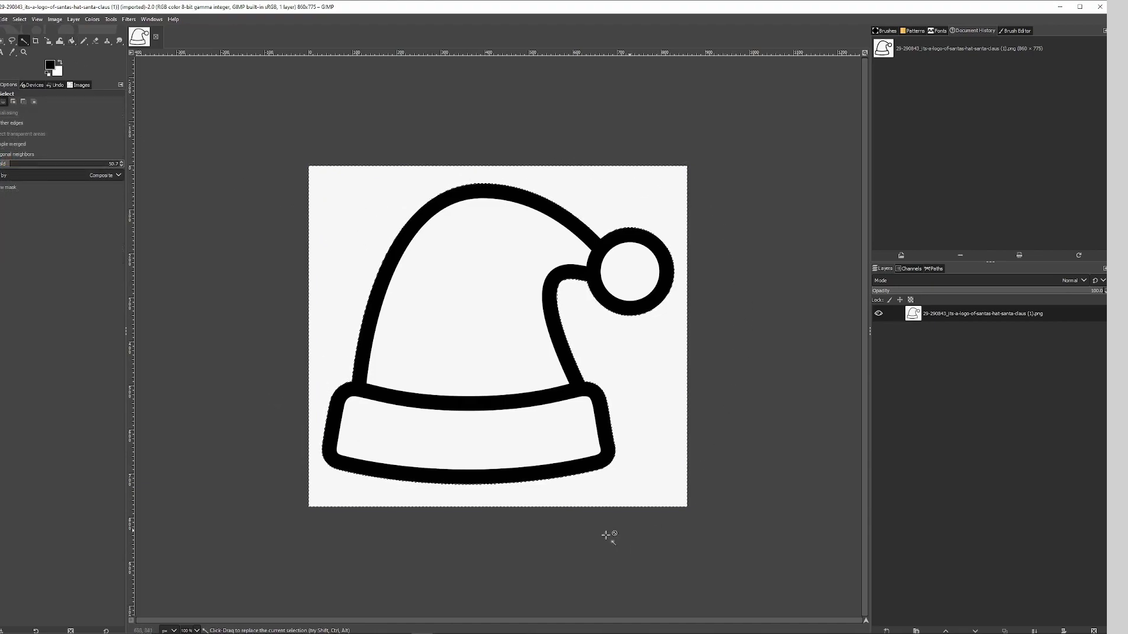
{"action": "key", "text": "Delete"}
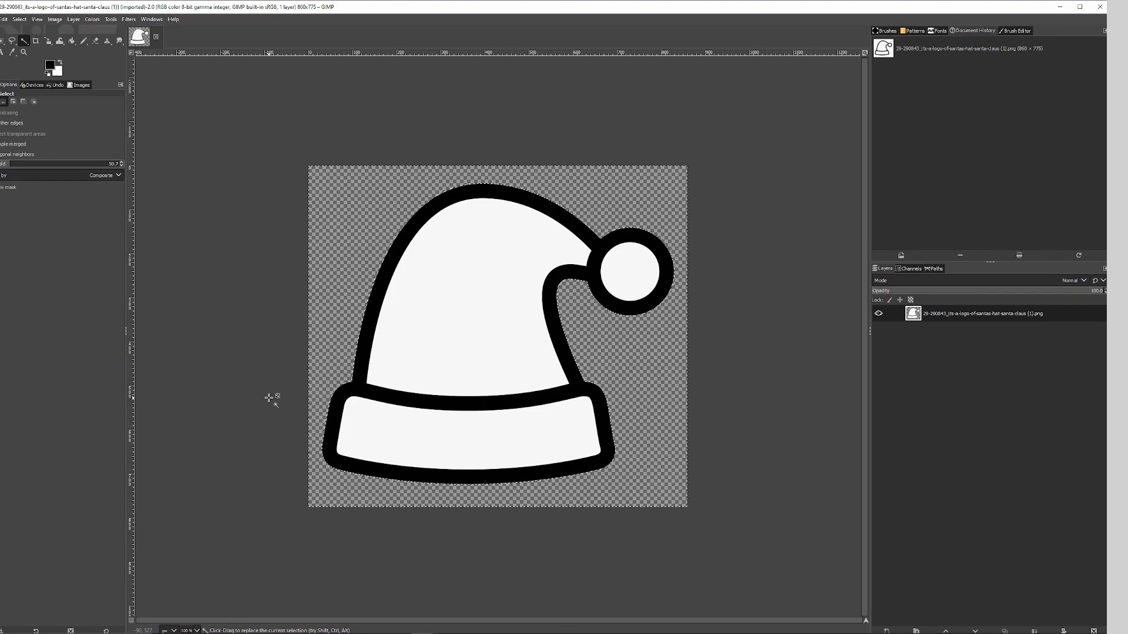
Step: Scale the hat image to 50.09 mm wide (142 × 128 px) with Linear interpolation
{"action": "left_click", "coordinate": [56, 19]}
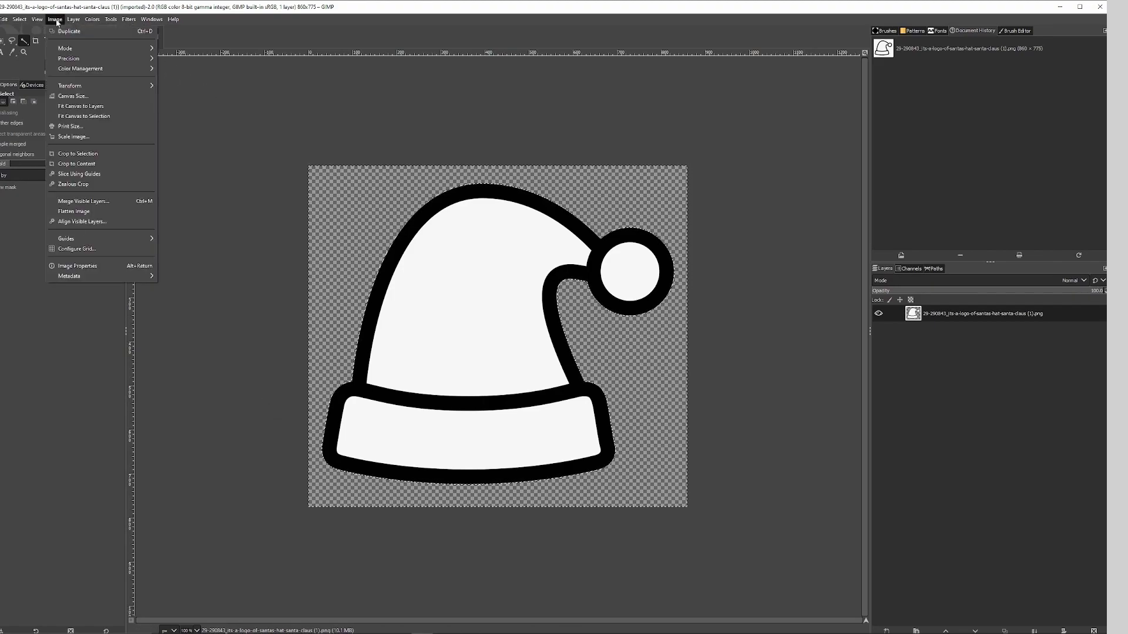
{"action": "left_click", "coordinate": [74, 136]}
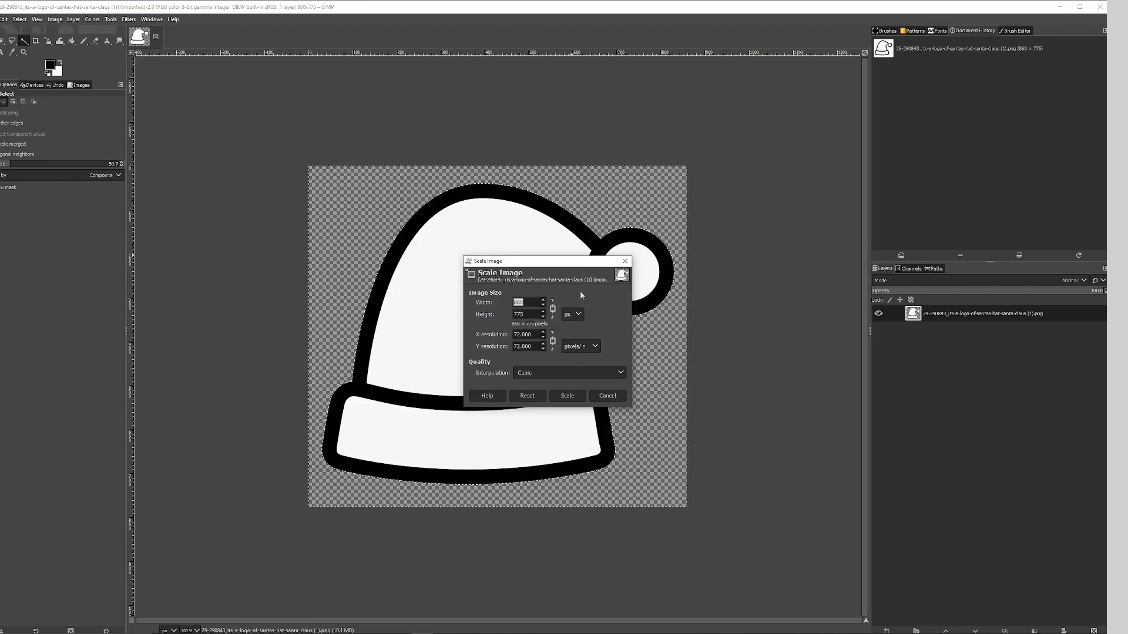
{"action": "left_click", "coordinate": [572, 315]}
{"action": "left_click", "coordinate": [581, 353]}
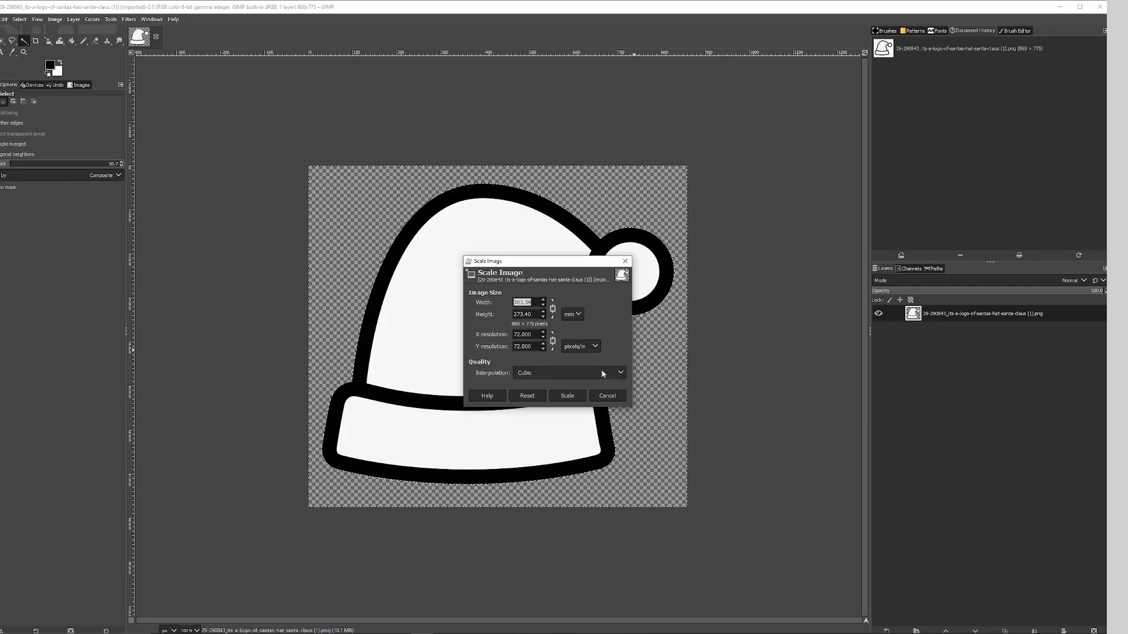
{"action": "type", "text": "50.09"}
{"action": "left_click", "coordinate": [609, 374]}
{"action": "left_click", "coordinate": [609, 361]}
{"action": "left_click", "coordinate": [568, 395]}
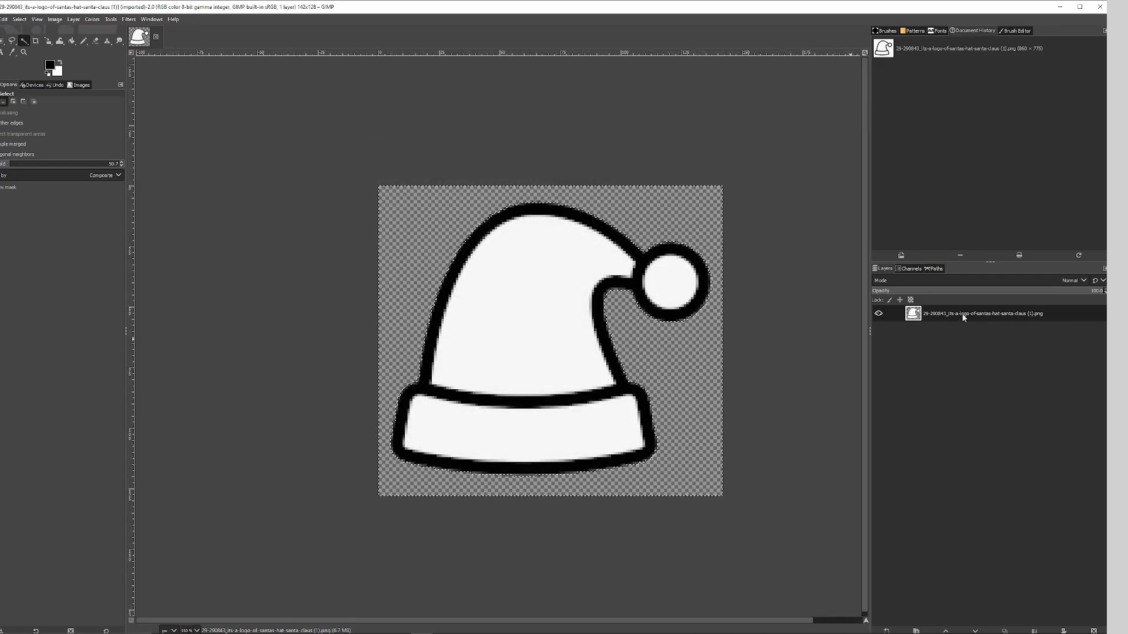
Step: Duplicate the hat layer and select a 1.80 mm border around the hat outline
{"action": "right_click", "coordinate": [964, 316]}
{"action": "left_click", "coordinate": [994, 409]}
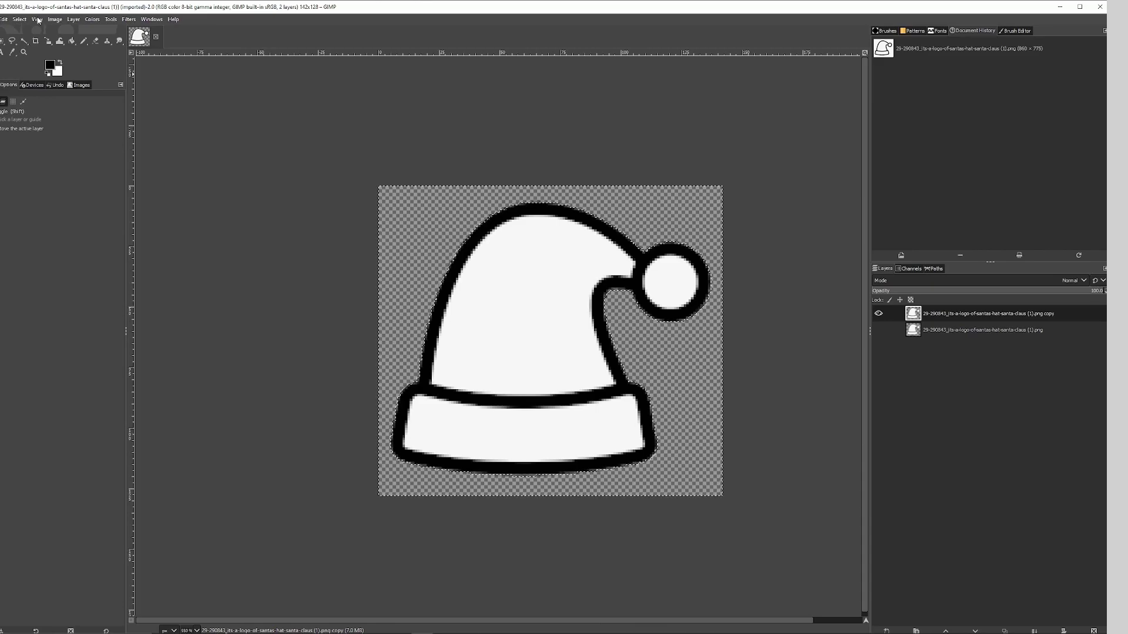
{"action": "left_click", "coordinate": [18, 19]}
{"action": "left_click", "coordinate": [35, 151]}
{"action": "left_click", "coordinate": [123, 143]}
{"action": "left_click", "coordinate": [124, 177]}
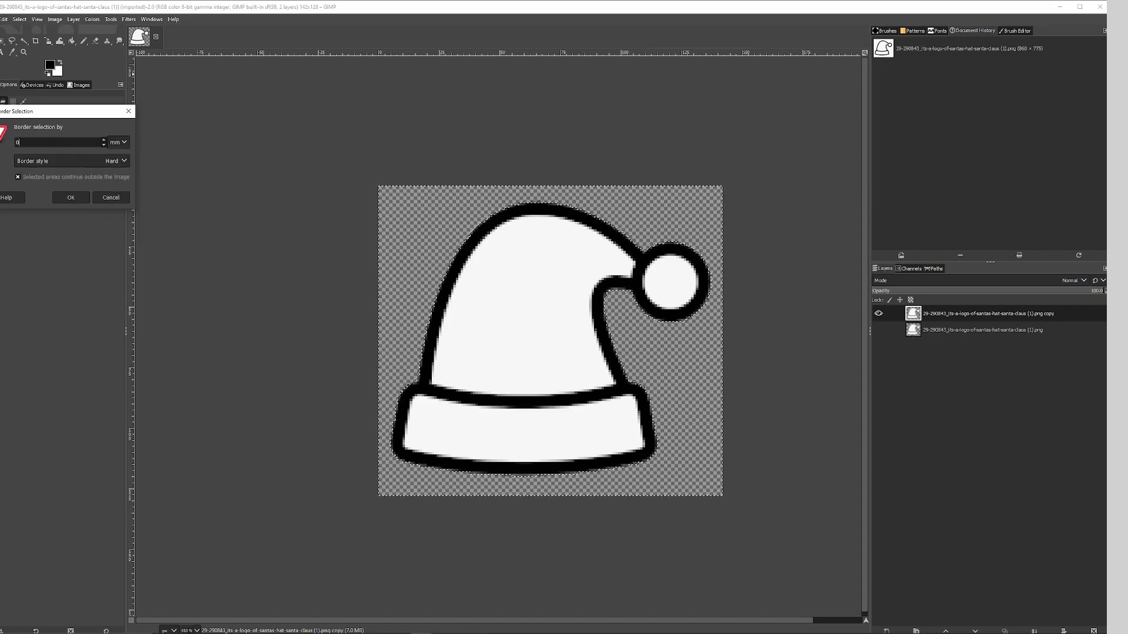
{"action": "key", "text": "Return"}
Step: Fill the border black on a new transparent layer, hide it, and reselect the copy layer
{"action": "right_click", "coordinate": [979, 315]}
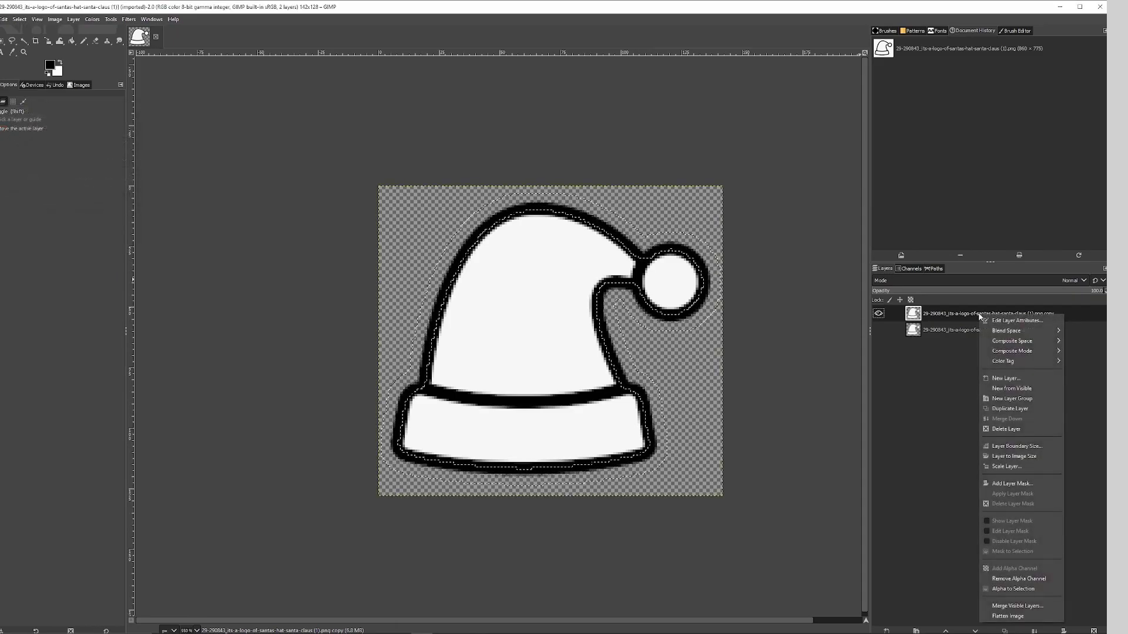
{"action": "left_click", "coordinate": [1016, 378]}
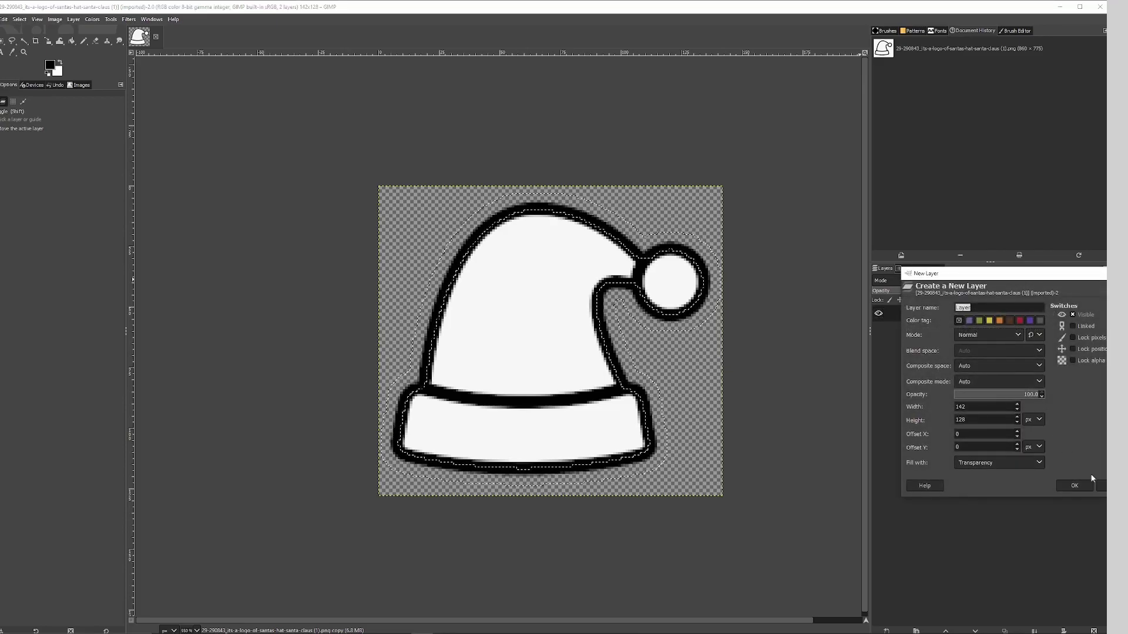
{"action": "left_click", "coordinate": [1085, 486]}
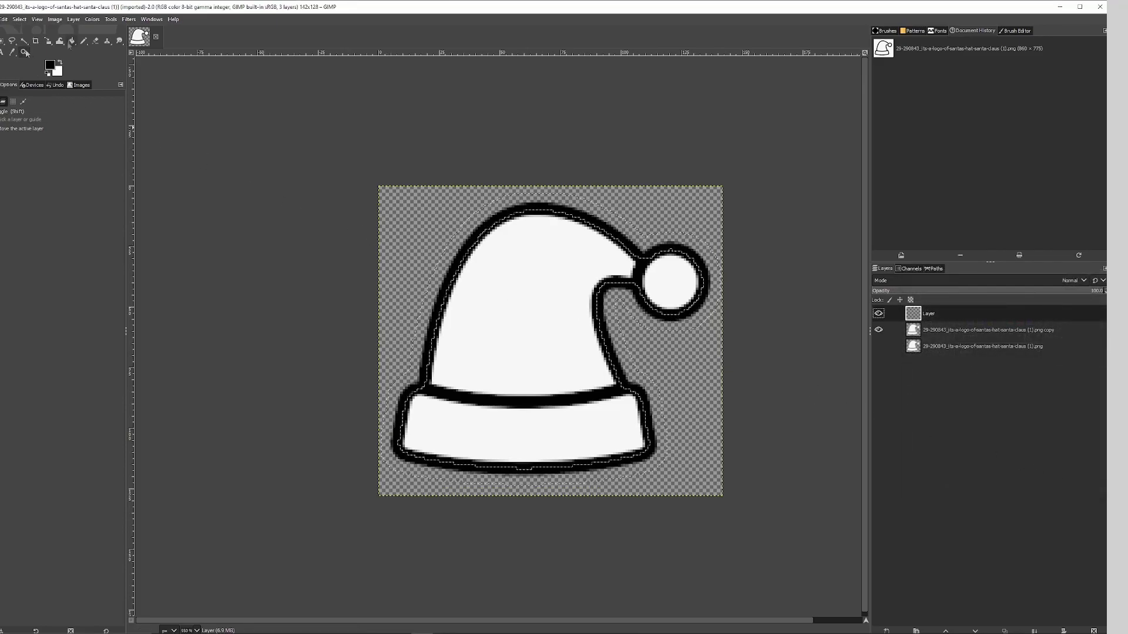
{"action": "left_click", "coordinate": [72, 40]}
{"action": "left_click", "coordinate": [476, 228]}
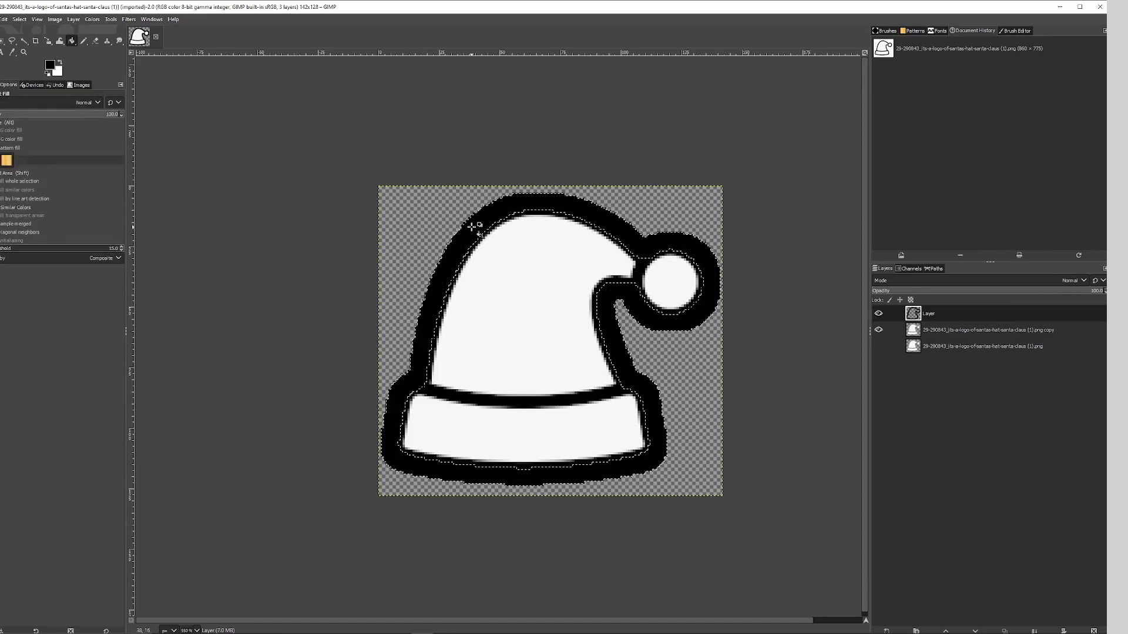
{"action": "left_click", "coordinate": [879, 328]}
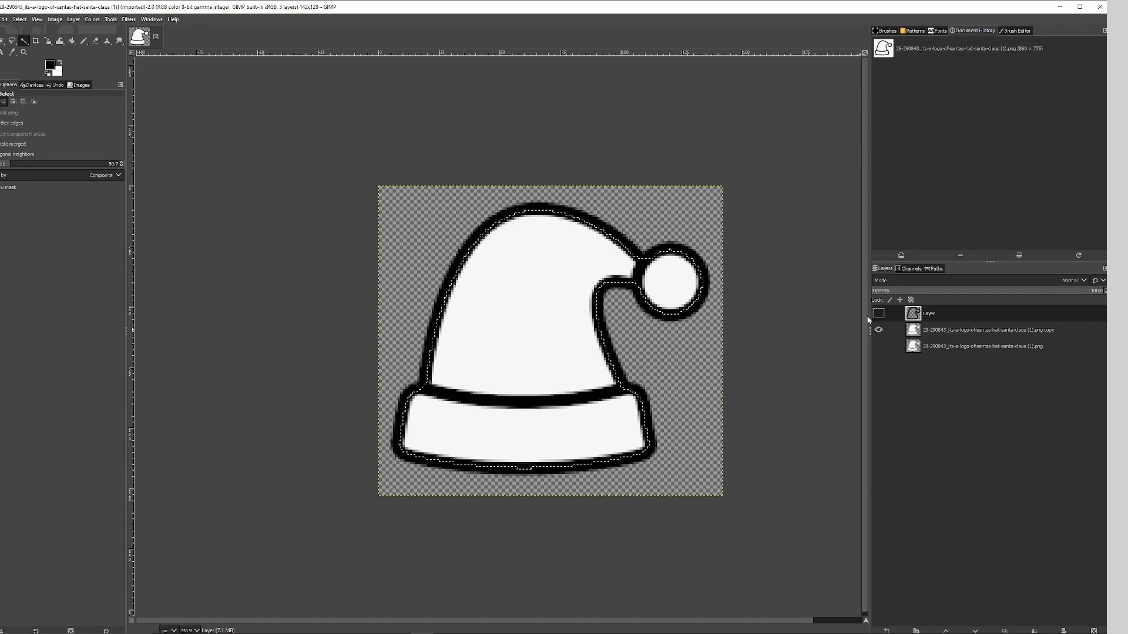
{"action": "key", "text": "ctrl+z"}
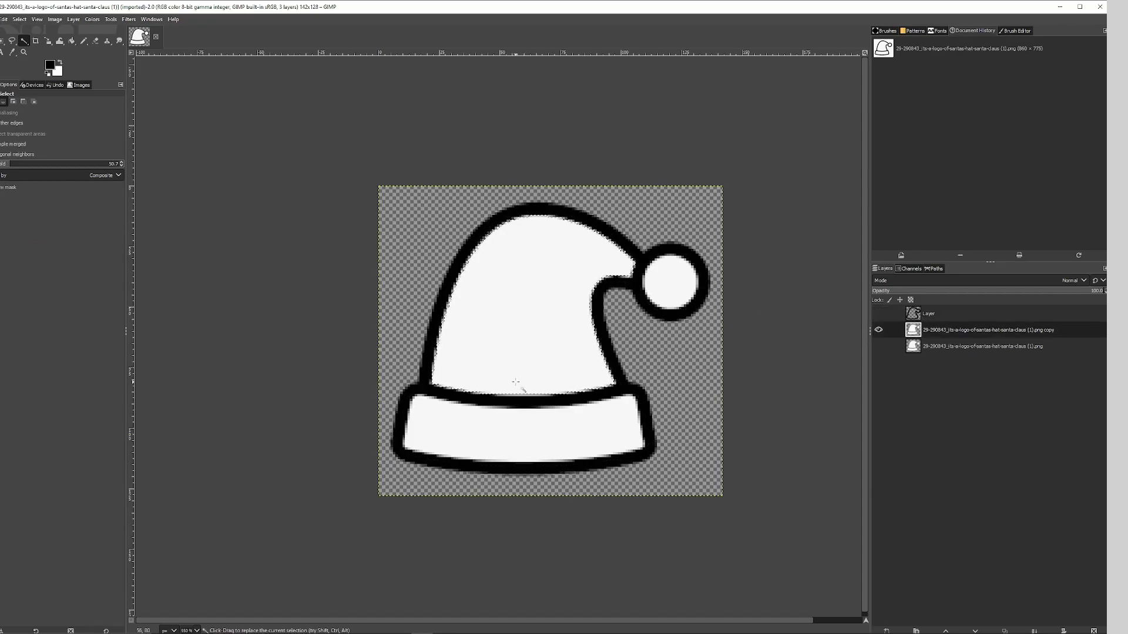
{"action": "key", "text": "ctrl"}
Step: Fill a new layer above the copy with dark grey and show the black ring layer again
{"action": "key", "text": "shift+b"}
{"action": "right_click", "coordinate": [951, 330]}
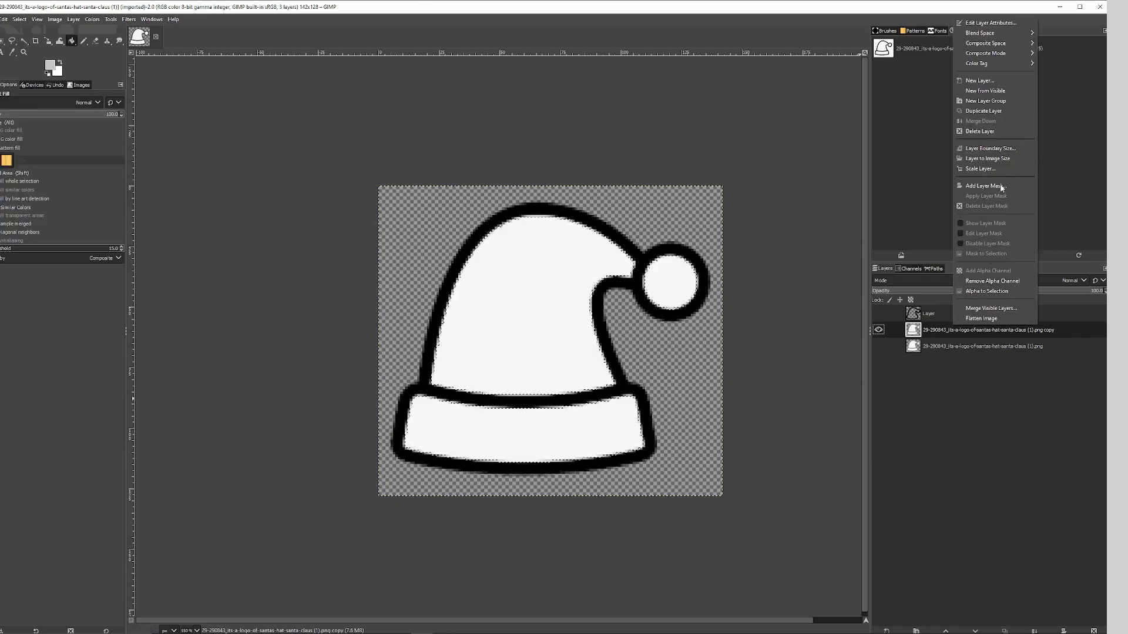
{"action": "left_click", "coordinate": [1002, 183]}
{"action": "left_click", "coordinate": [50, 65]}
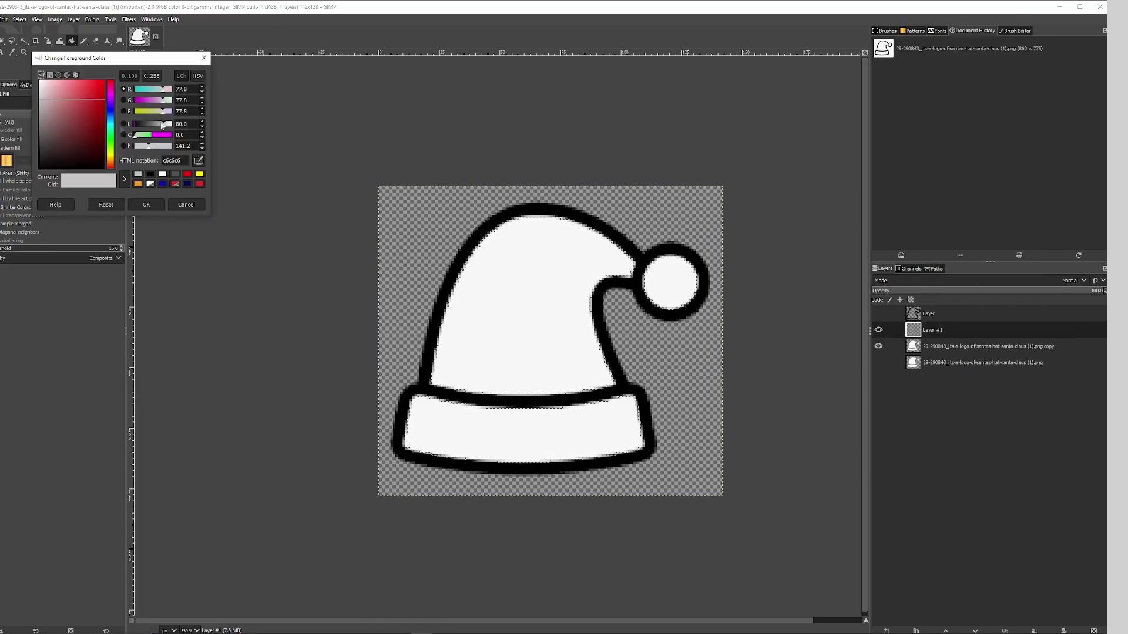
{"action": "left_click", "coordinate": [147, 124]}
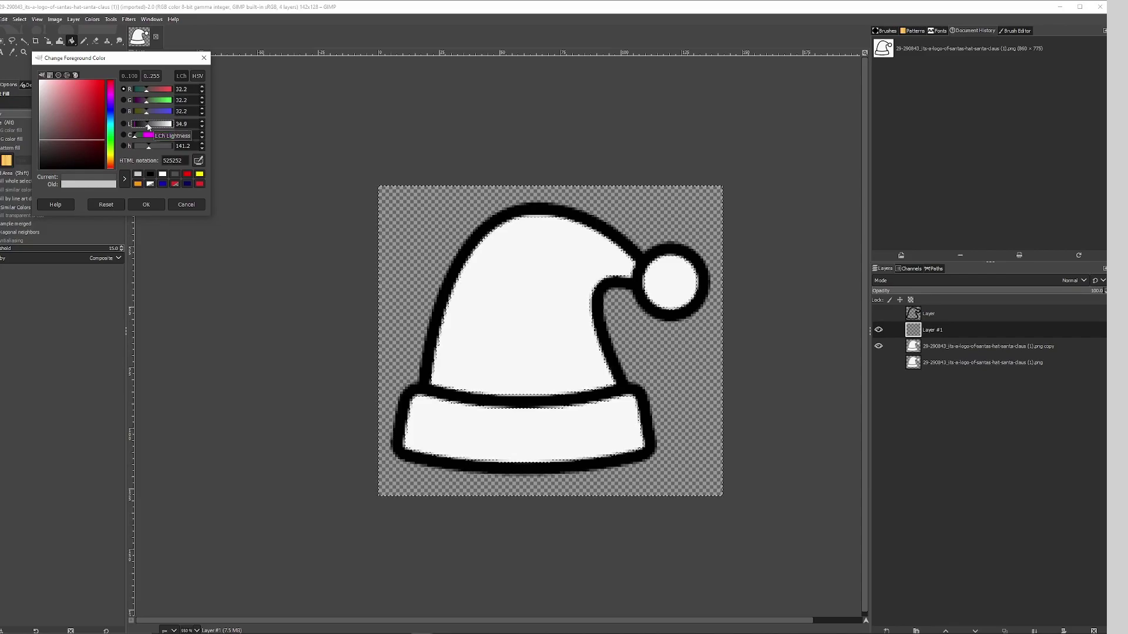
{"action": "key", "text": "Return"}
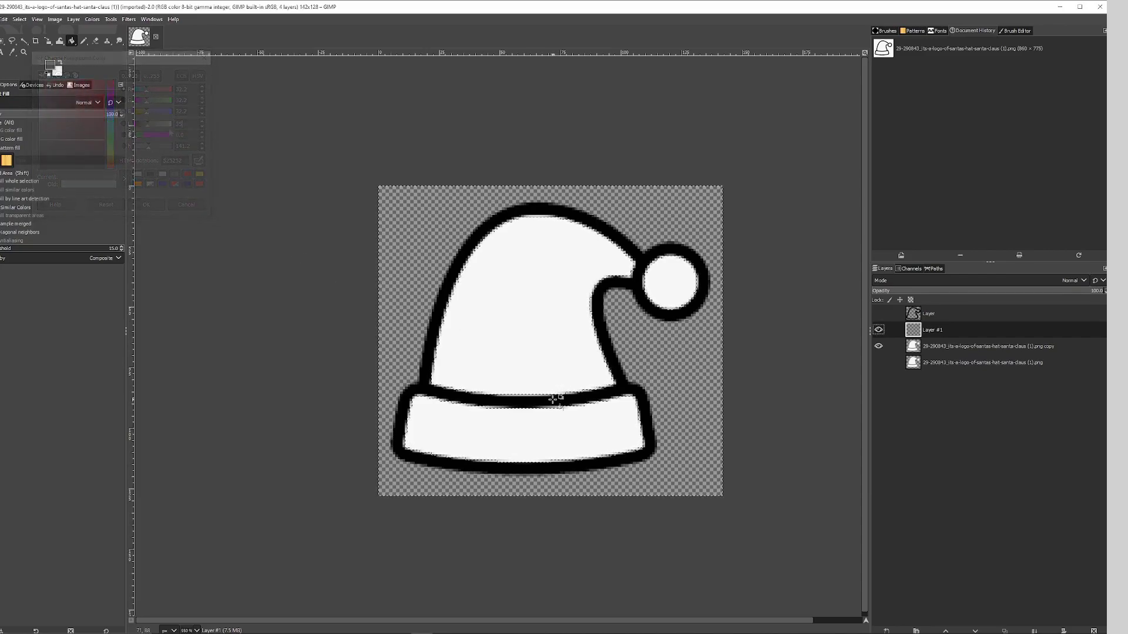
{"action": "left_click", "coordinate": [555, 399]}
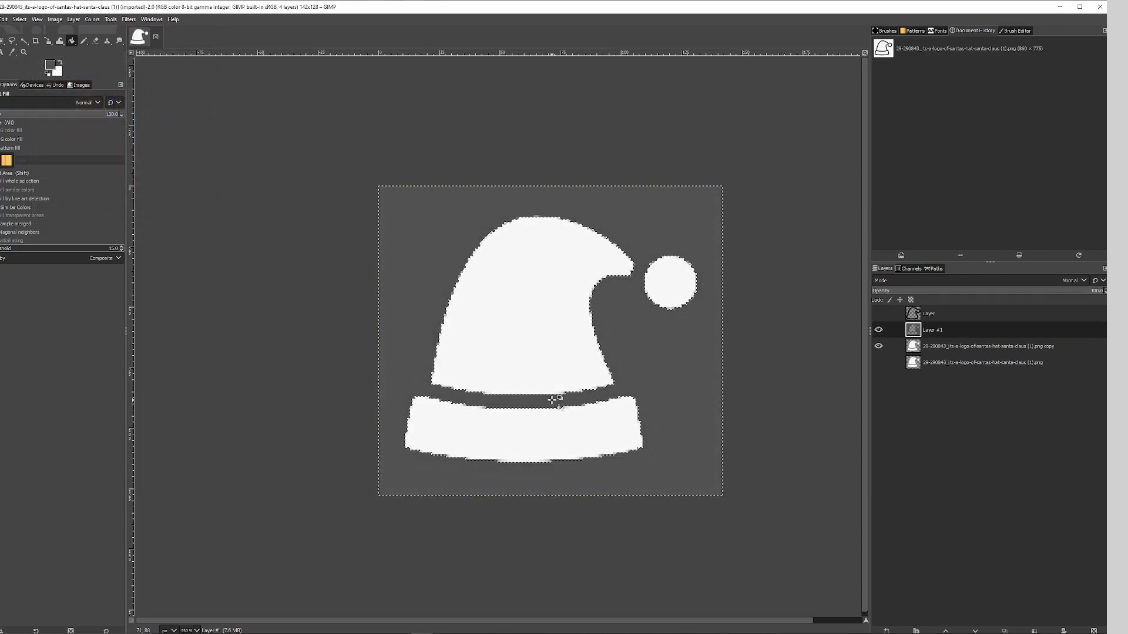
{"action": "left_click", "coordinate": [879, 312]}
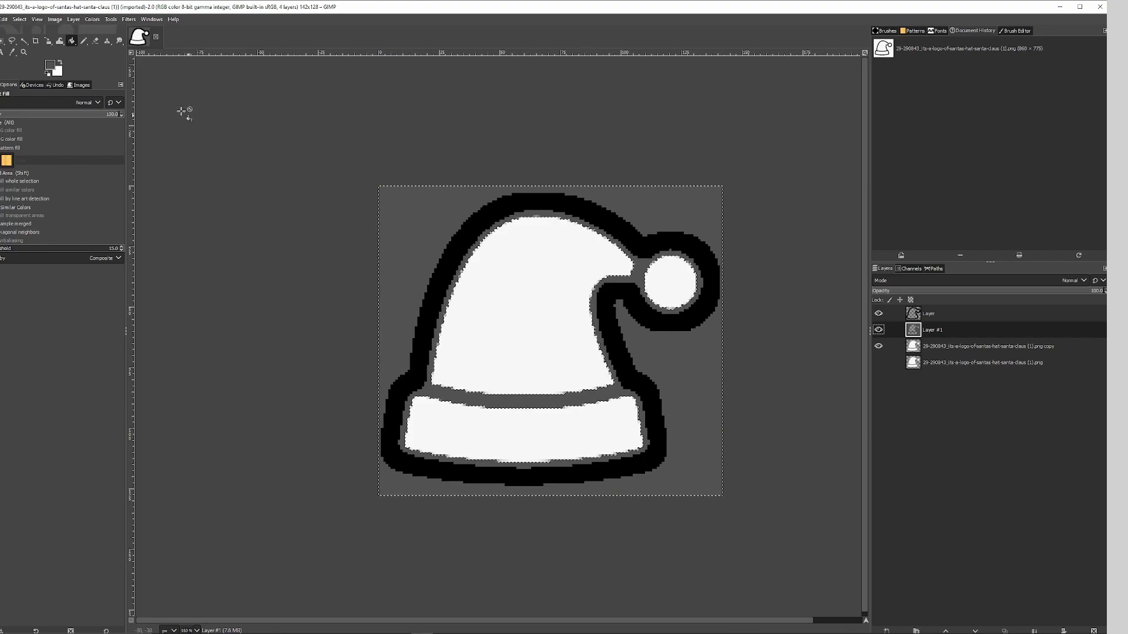
Step: Fuzzy-select the white hat areas and fill the upper body and brim with light grey
{"action": "left_click", "coordinate": [24, 41]}
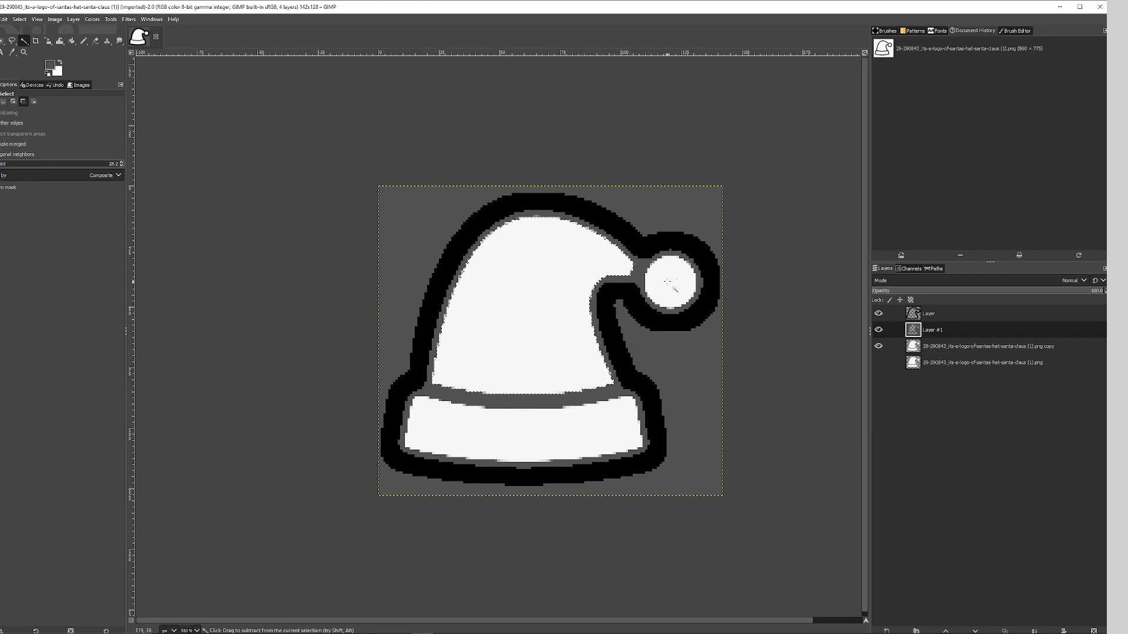
{"action": "left_click", "coordinate": [527, 424], "text": "shift"}
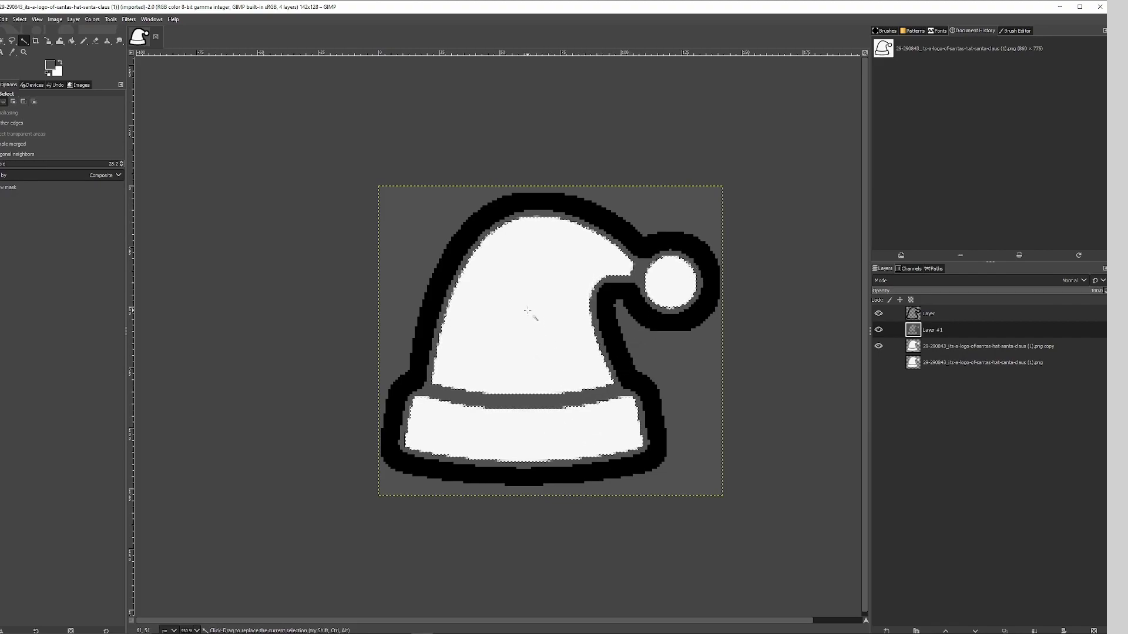
{"action": "left_click", "coordinate": [50, 64]}
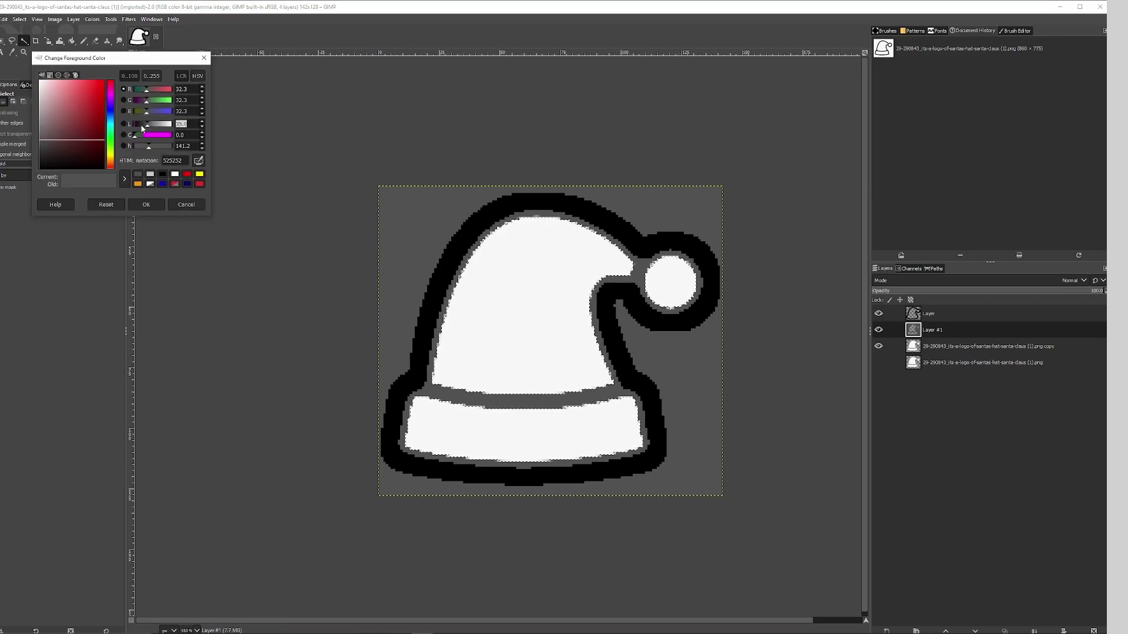
{"action": "left_click", "coordinate": [147, 204]}
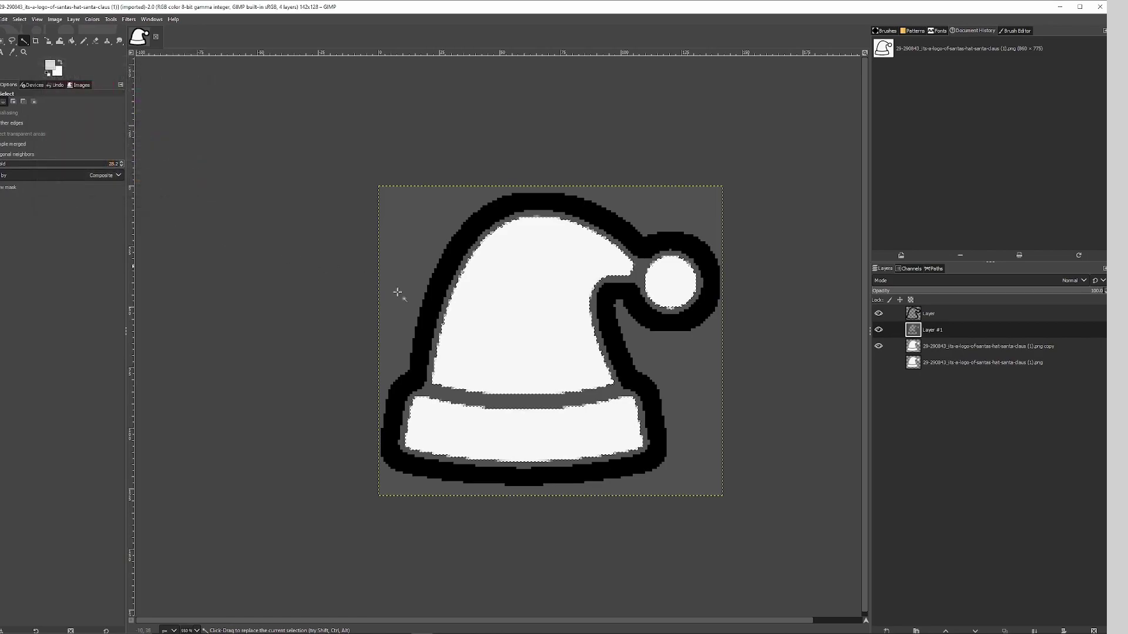
{"action": "key", "text": "shift+b"}
{"action": "left_click", "coordinate": [504, 290]}
{"action": "left_click", "coordinate": [521, 442]}
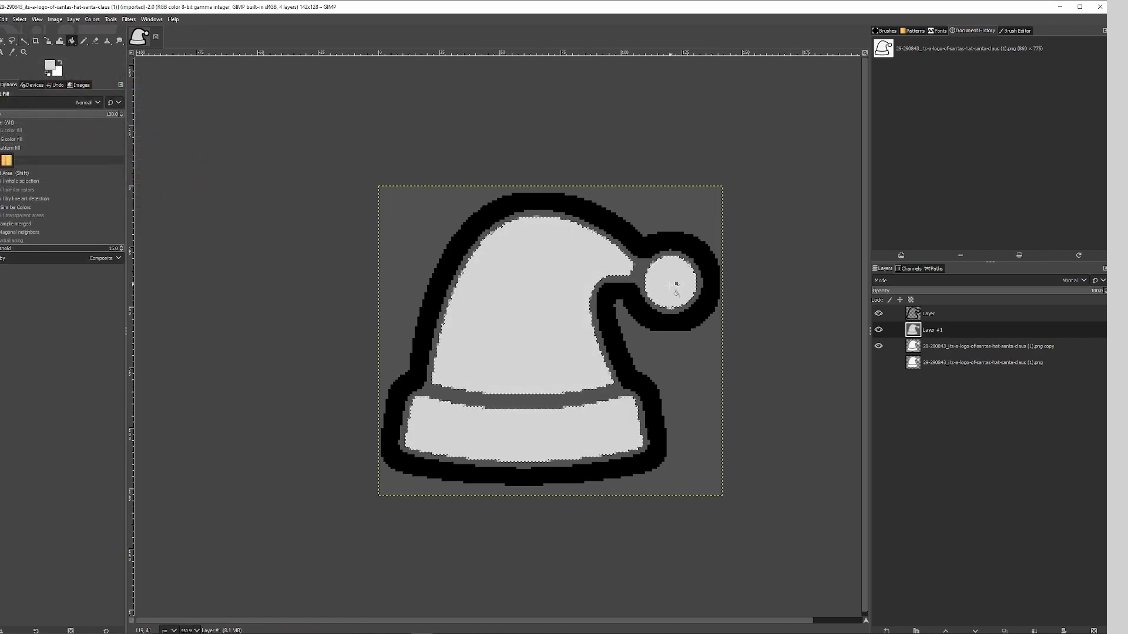
{"action": "left_click", "coordinate": [23, 42]}
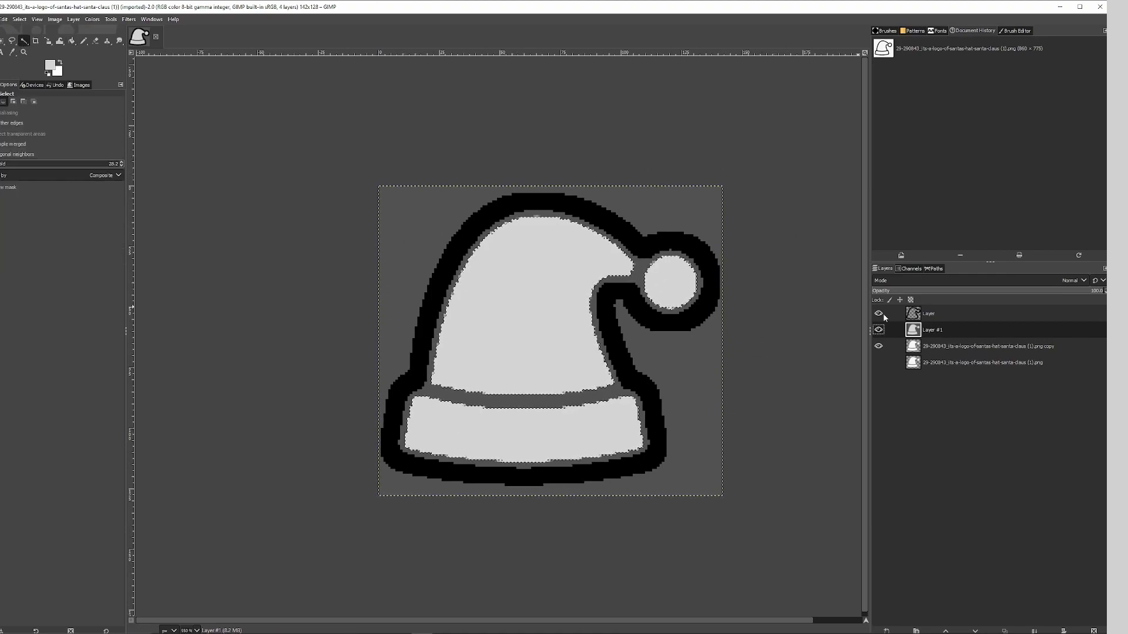
Step: Merge the extra layers, delete the grey background, and export as santas-hat-santa-claus
{"action": "right_click", "coordinate": [959, 318]}
{"action": "left_click", "coordinate": [988, 528]}
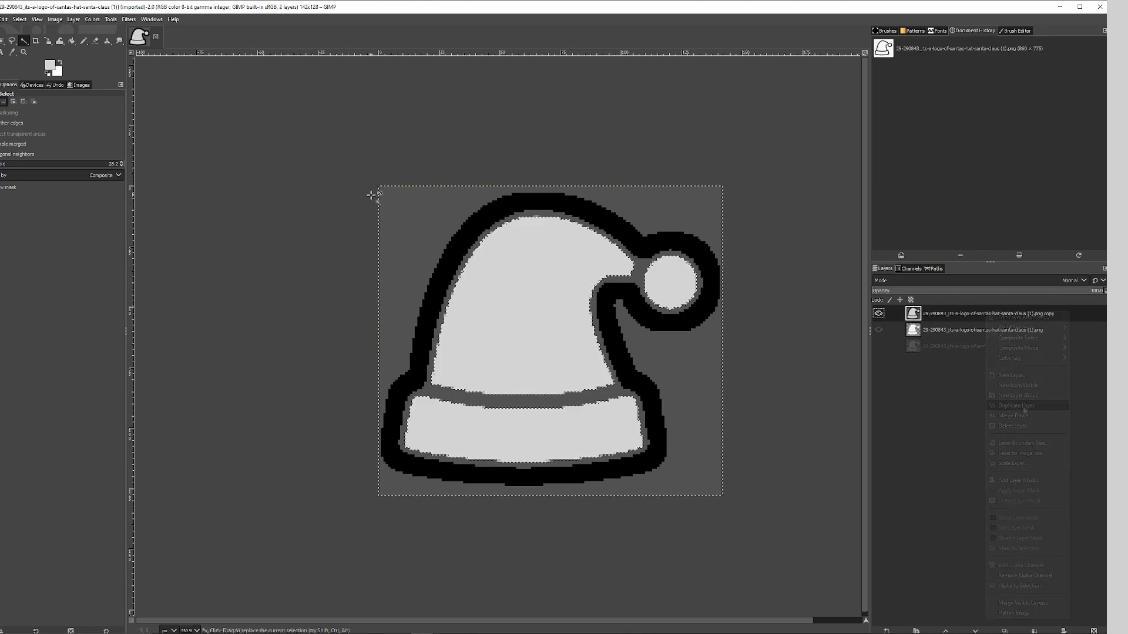
{"action": "left_click", "coordinate": [401, 211]}
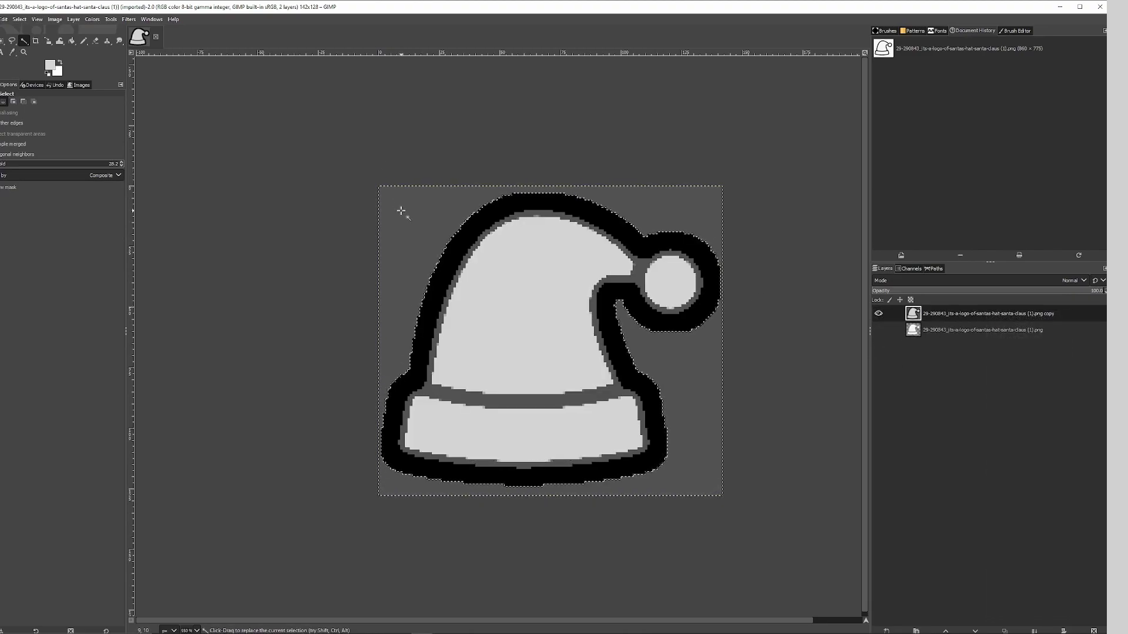
{"action": "key", "text": "Delete"}
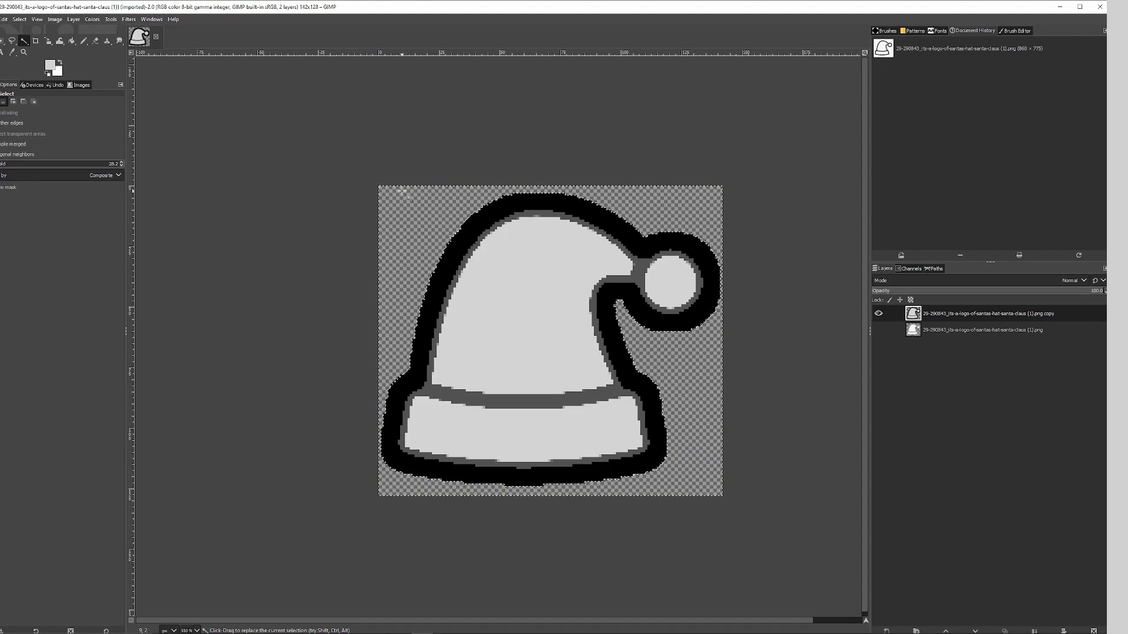
{"action": "key", "text": "ctrl+shift+e"}
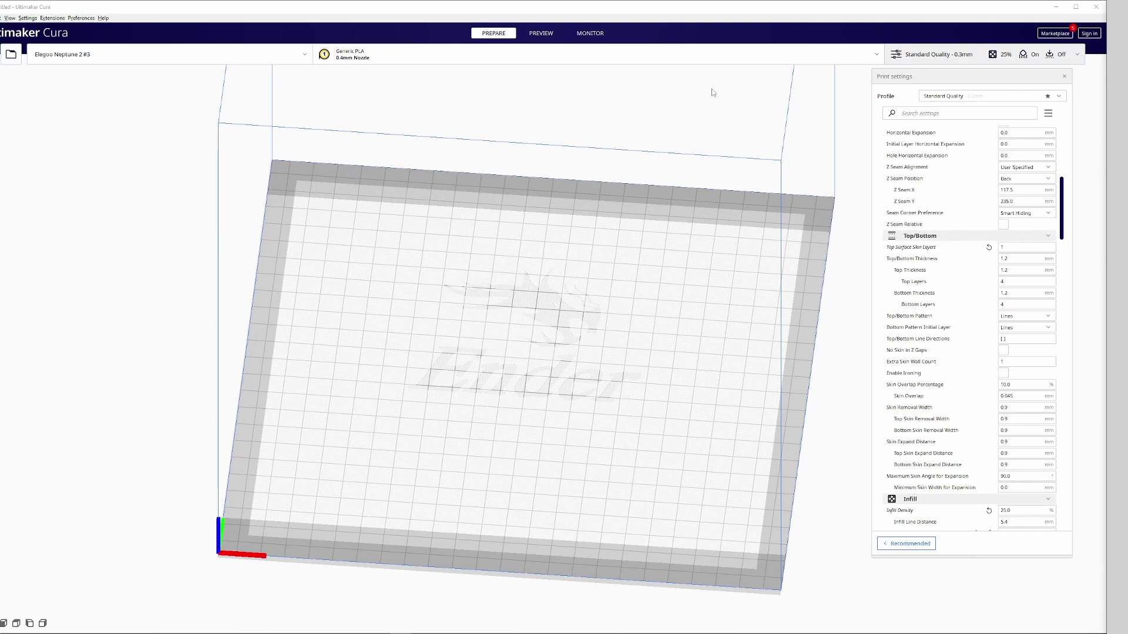
Step: Load santas-hat-santa-claus.png from the Cookie Cutters folder through Cura's Open File dialog
{"action": "left_click", "coordinate": [12, 55]}
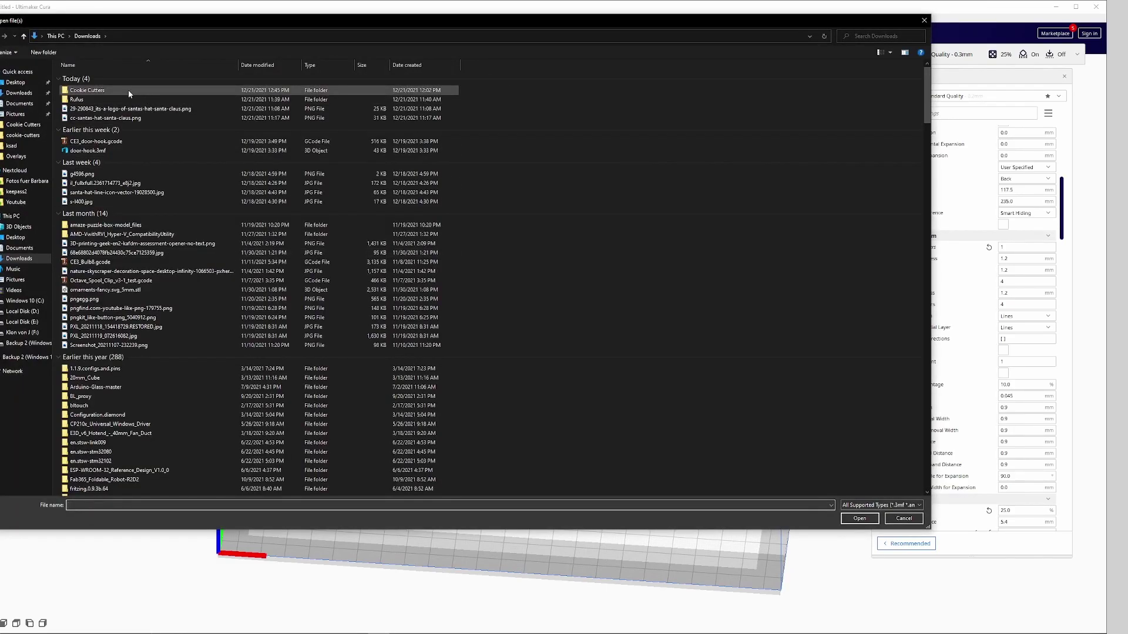
{"action": "double_click", "coordinate": [128, 90]}
{"action": "left_click", "coordinate": [243, 107]}
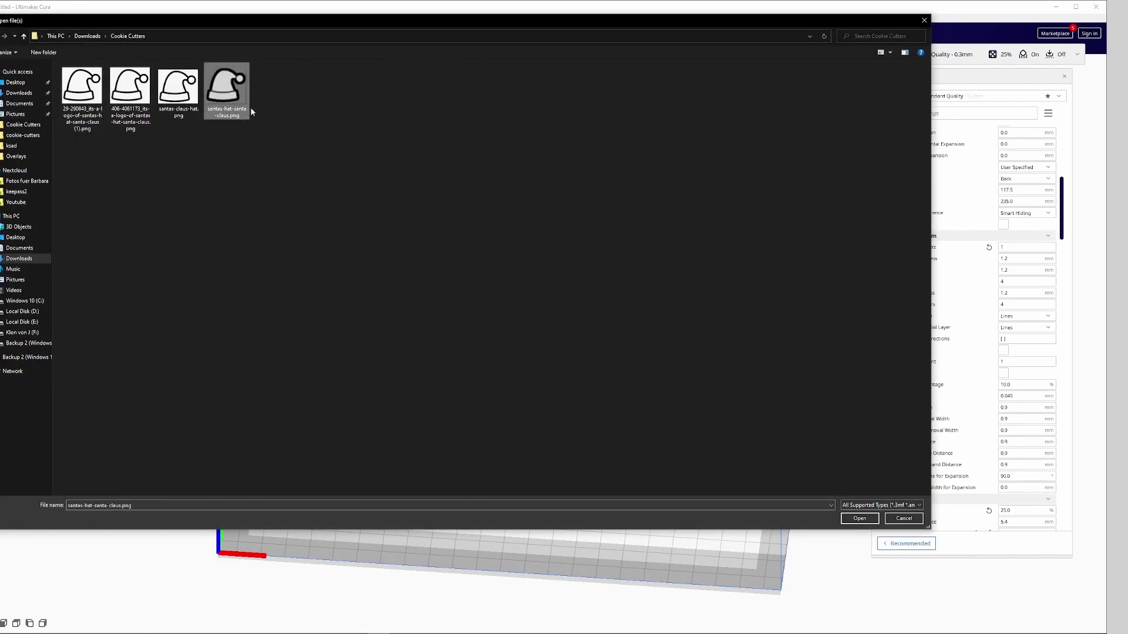
{"action": "left_click", "coordinate": [871, 520]}
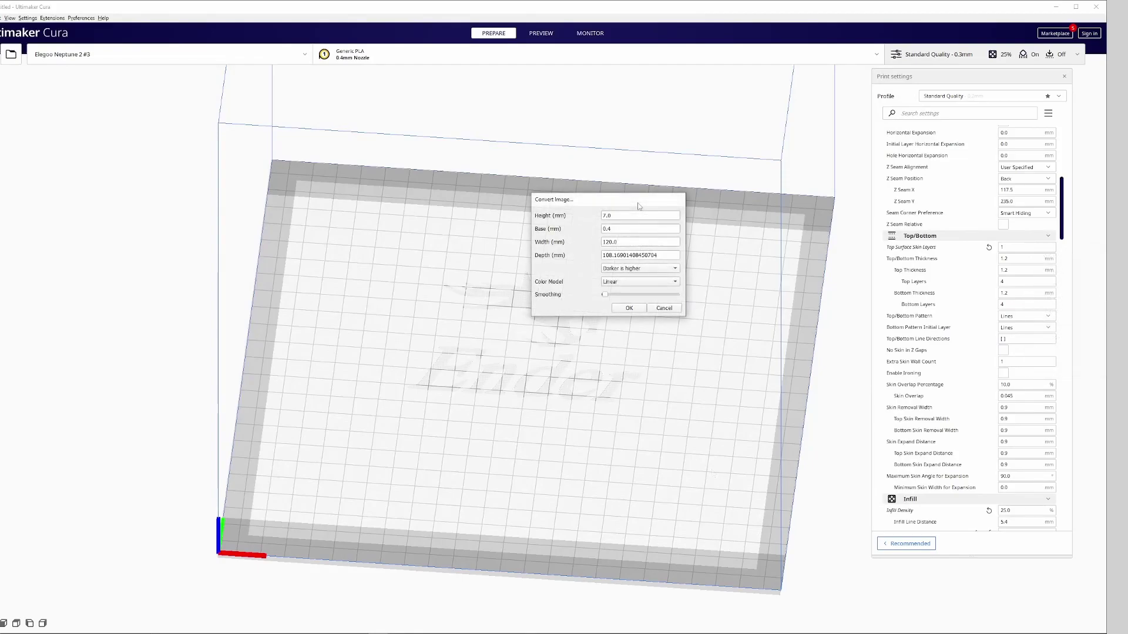
Step: Convert the image with height 7.0, base 0.4, width 50, darker higher, linear smoothing
{"action": "left_click_drag", "start_coordinate": [556, 205], "coordinate": [516, 209]}
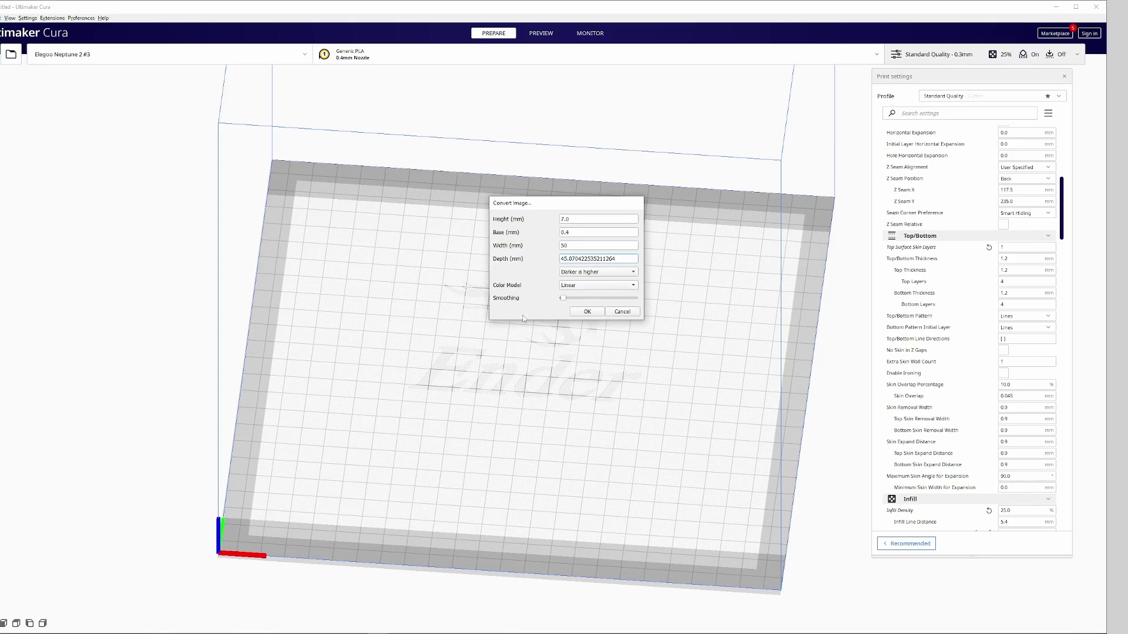
{"action": "left_click", "coordinate": [587, 312]}
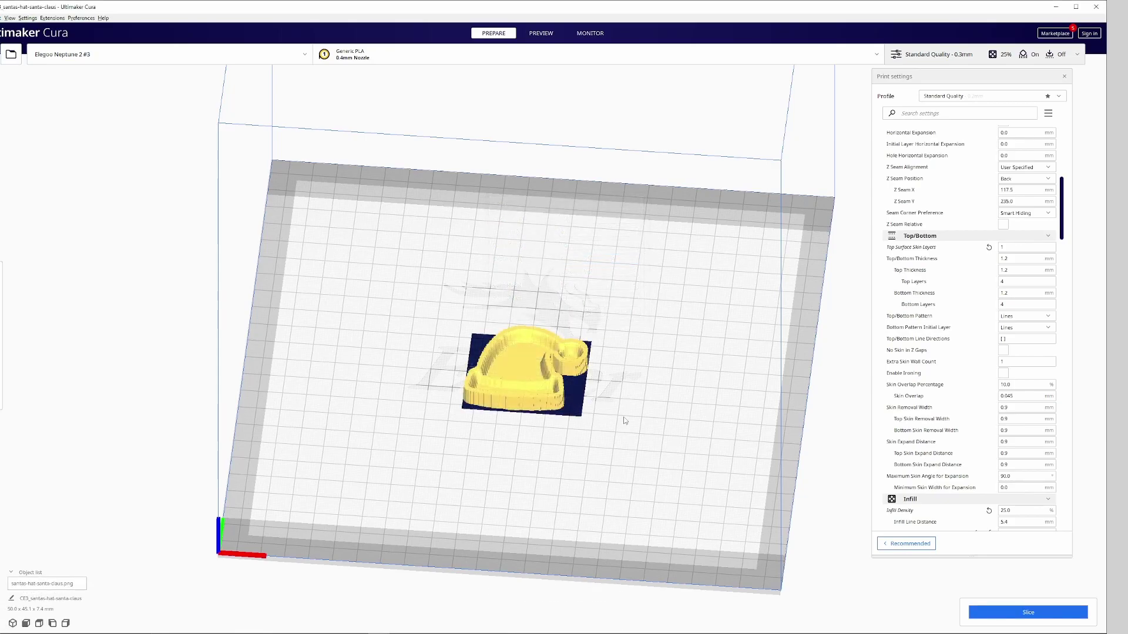
{"action": "left_click_drag", "start_coordinate": [620, 452], "coordinate": [640, 574]}
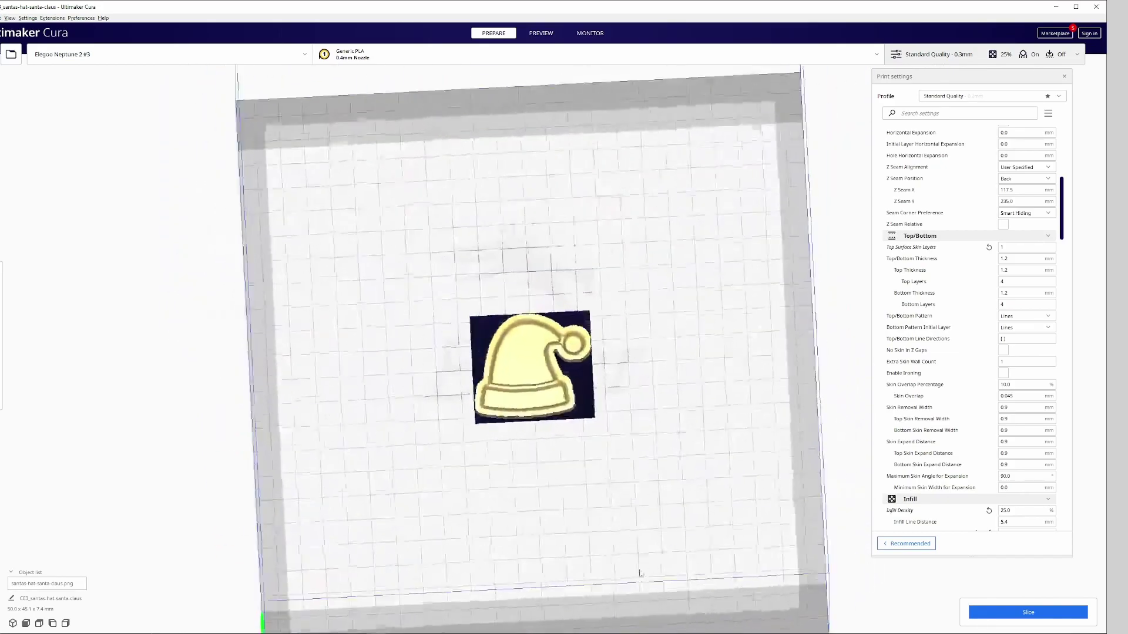
{"action": "left_click", "coordinate": [529, 366]}
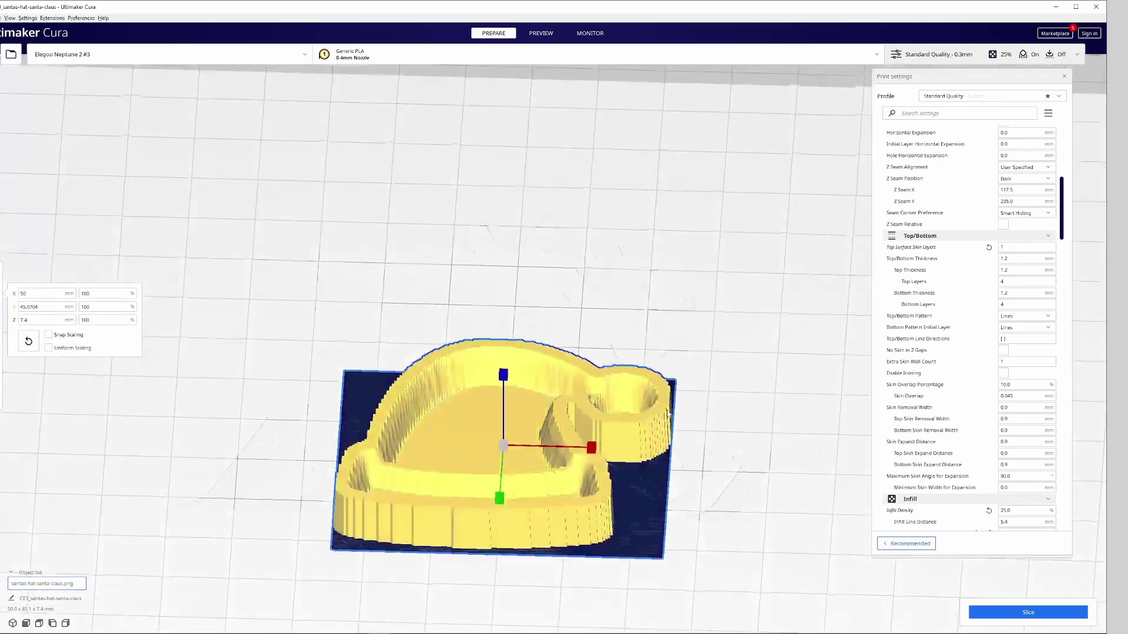
{"action": "left_click_drag", "start_coordinate": [668, 413], "coordinate": [870, 379]}
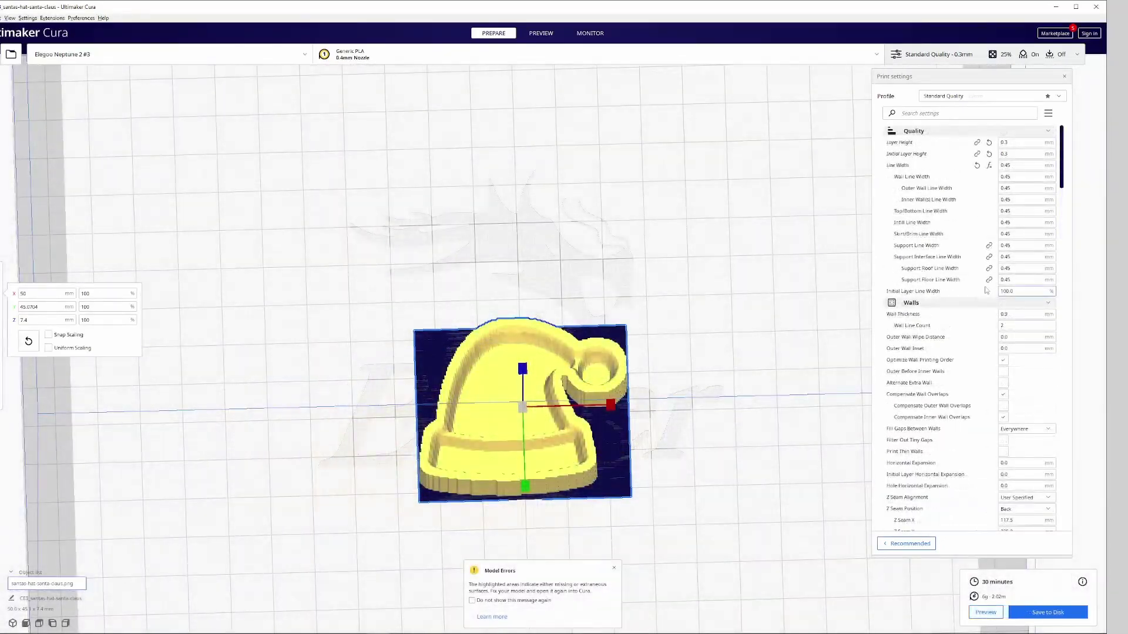
{"action": "mouse_move", "coordinate": [1022, 165]}
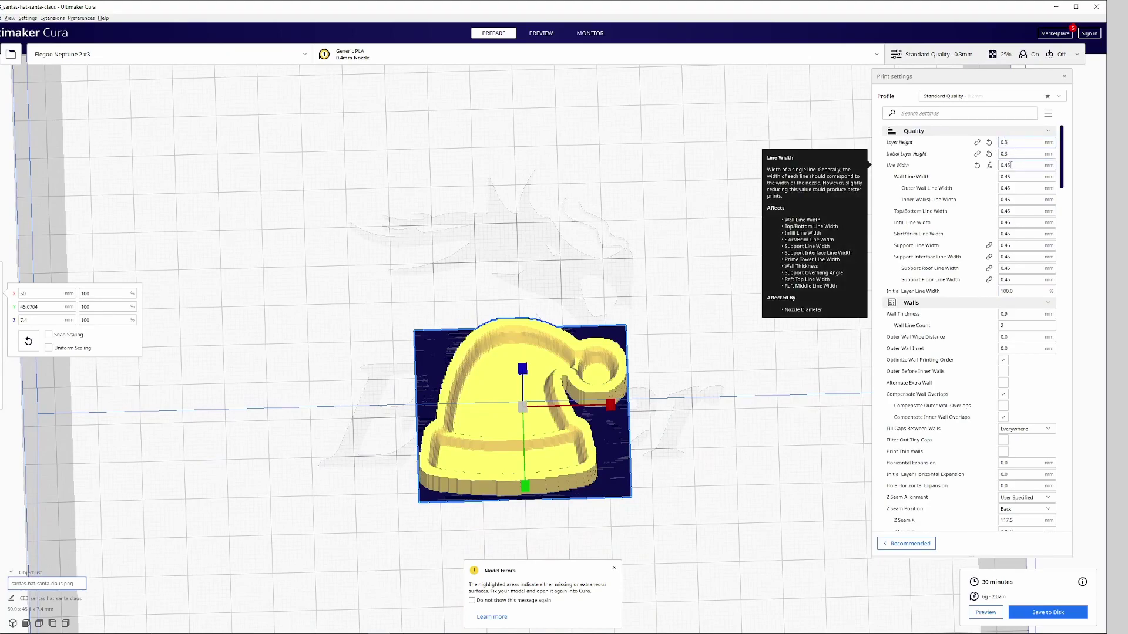
{"action": "scroll", "coordinate": [987, 194], "scroll_direction": "down", "scroll_amount": 10}
{"action": "type", "text": "10"}
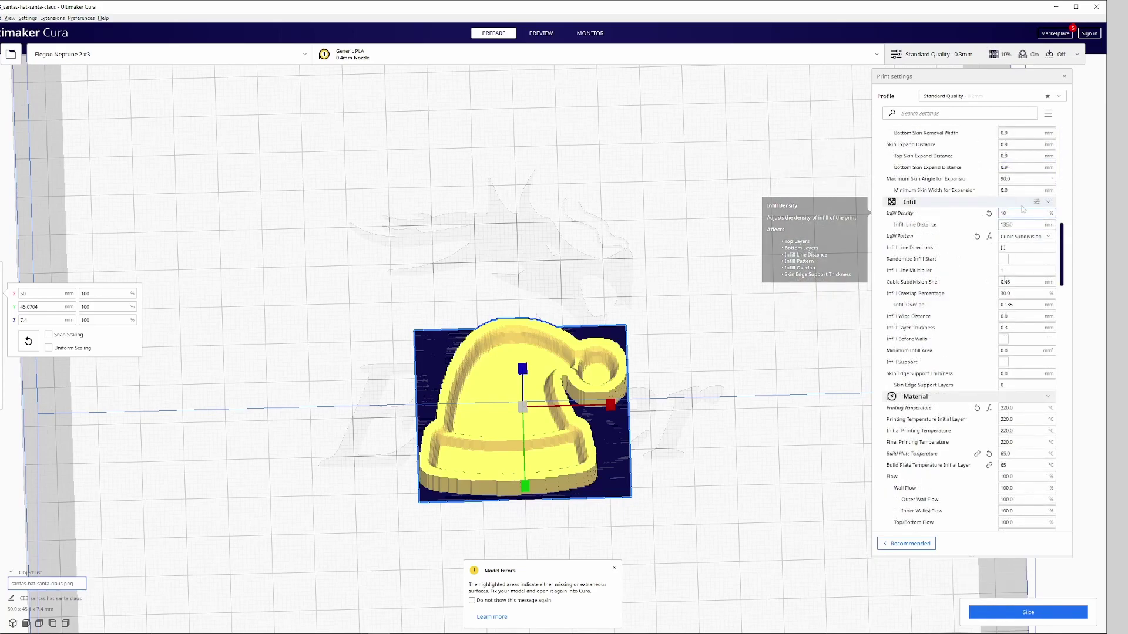
{"action": "scroll", "coordinate": [927, 398], "scroll_direction": "down", "scroll_amount": 3}
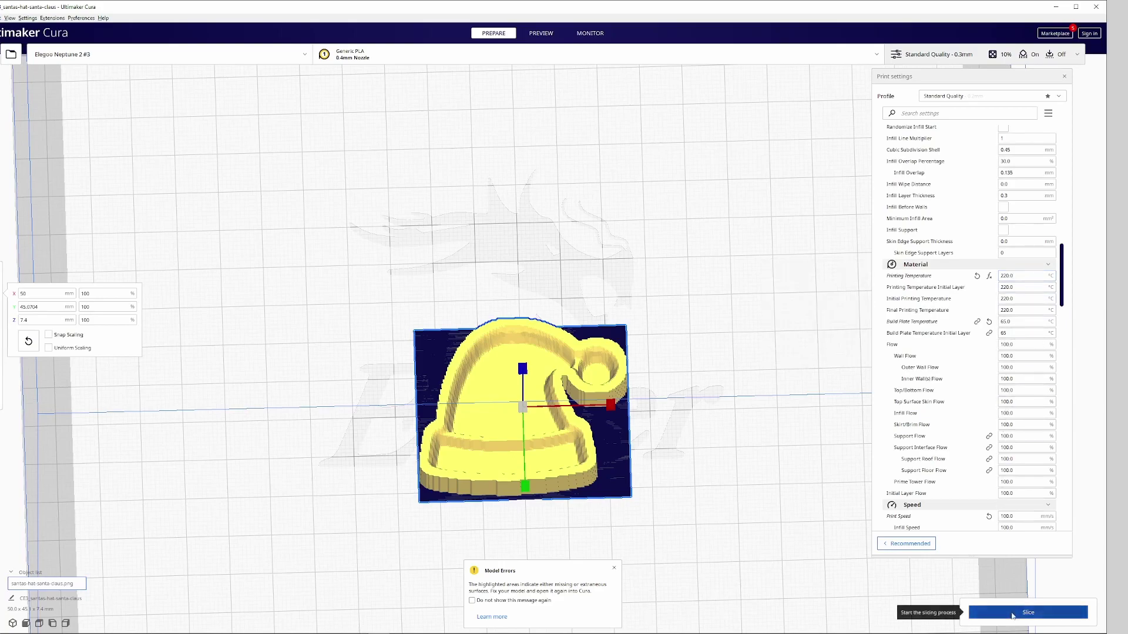
Step: Slice the hat at 10% infill and tilt the preview to look down on the layers
{"action": "left_click", "coordinate": [1012, 614]}
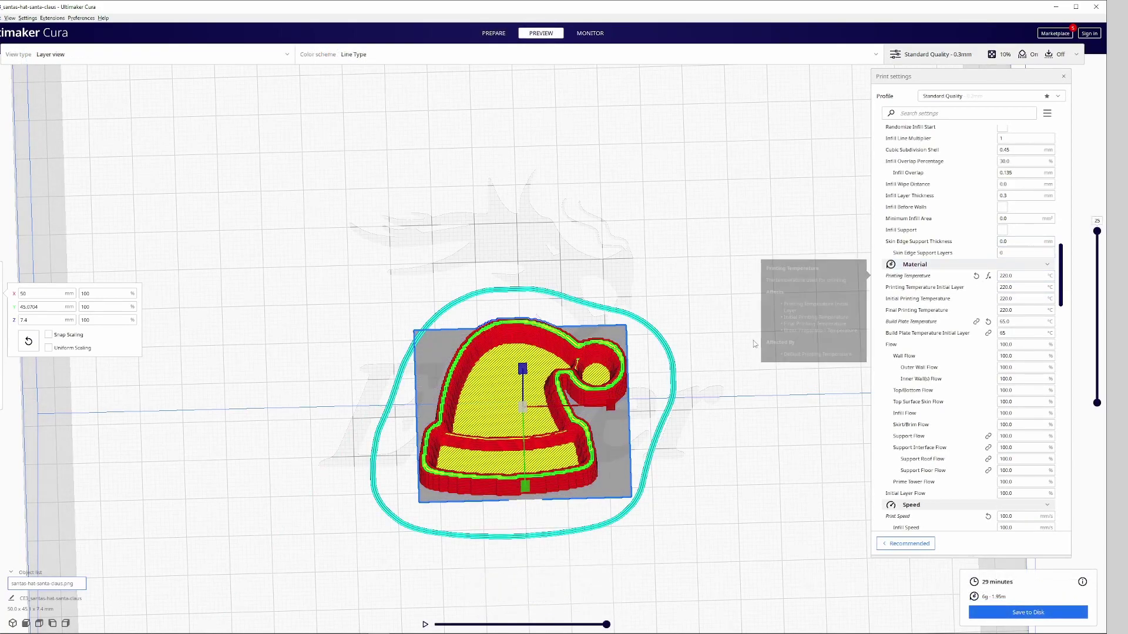
{"action": "left_click_drag", "start_coordinate": [757, 340], "coordinate": [738, 475]}
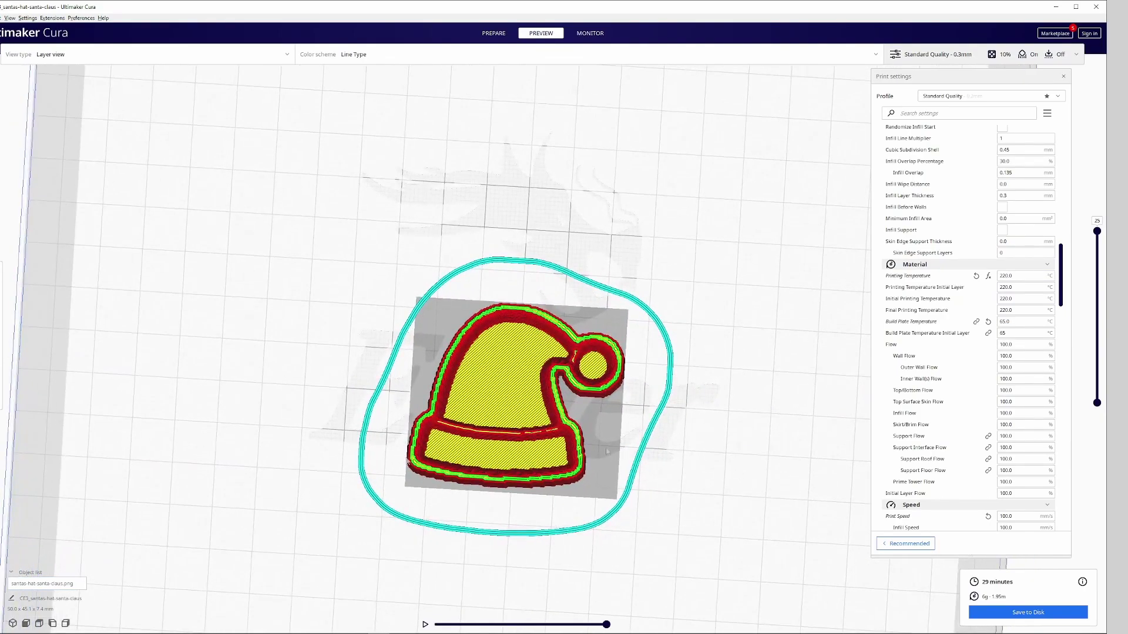
{"action": "scroll", "coordinate": [616, 398], "scroll_direction": "up", "scroll_amount": 10}
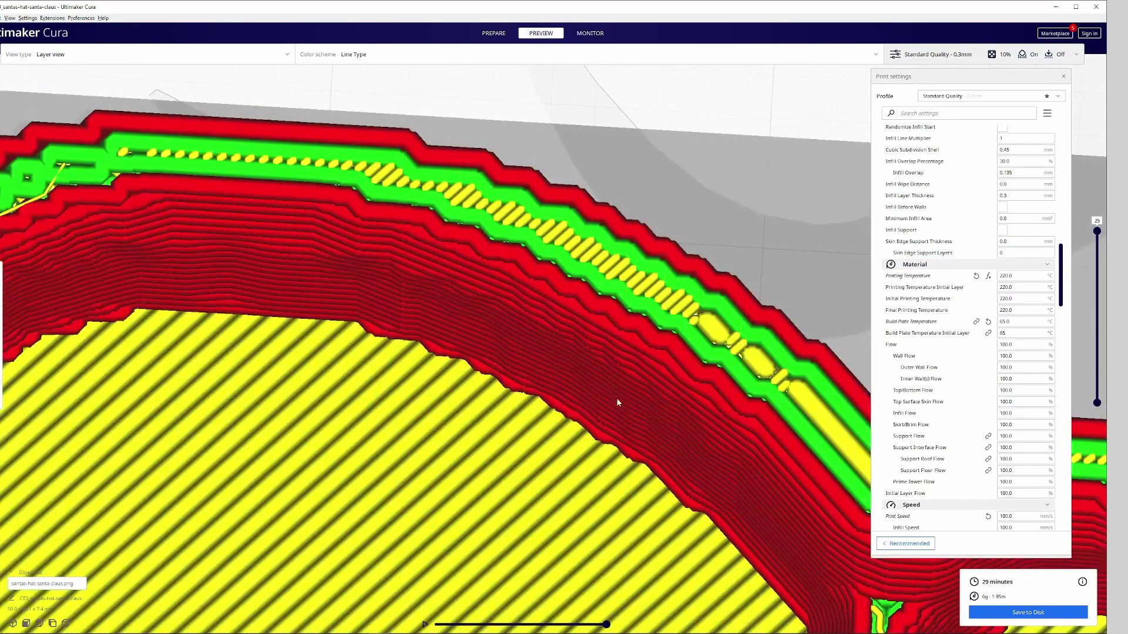
{"action": "scroll", "coordinate": [618, 410], "scroll_direction": "down", "scroll_amount": 3}
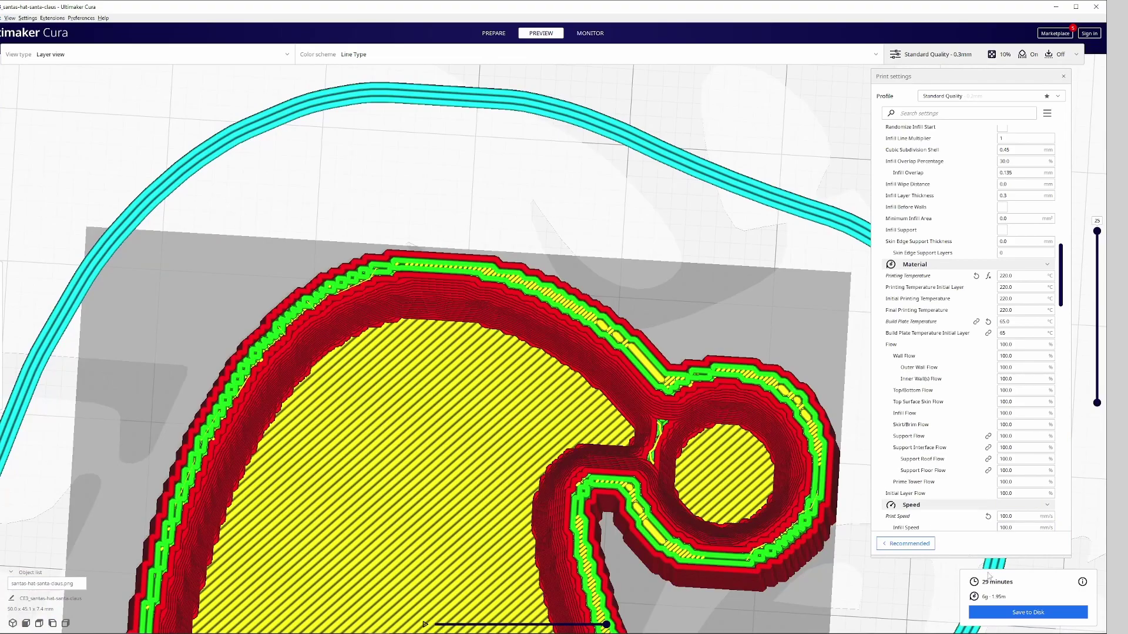
Step: Save to Disk as CE3_santas-hat-santa-claus.gcode under Desktop > cookie-cutters
{"action": "left_click", "coordinate": [1024, 610]}
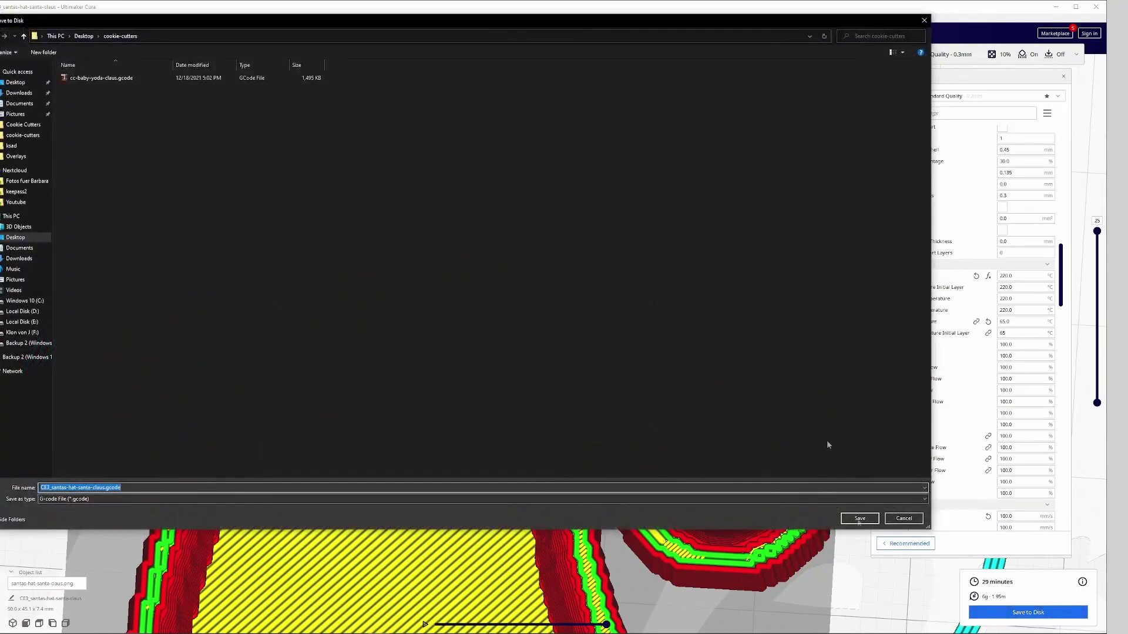
{"action": "left_click", "coordinate": [860, 520]}
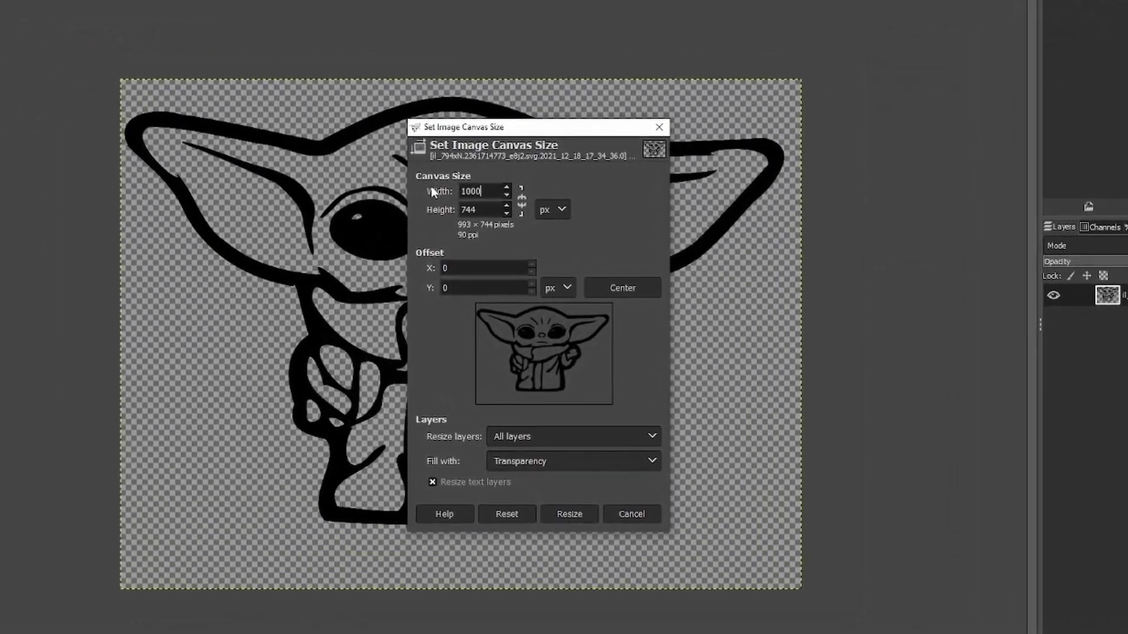
Step: Centre Baby Yoda on the 1344 × 1000 canvas and select the surrounding transparent area
{"action": "left_click", "coordinate": [648, 269]}
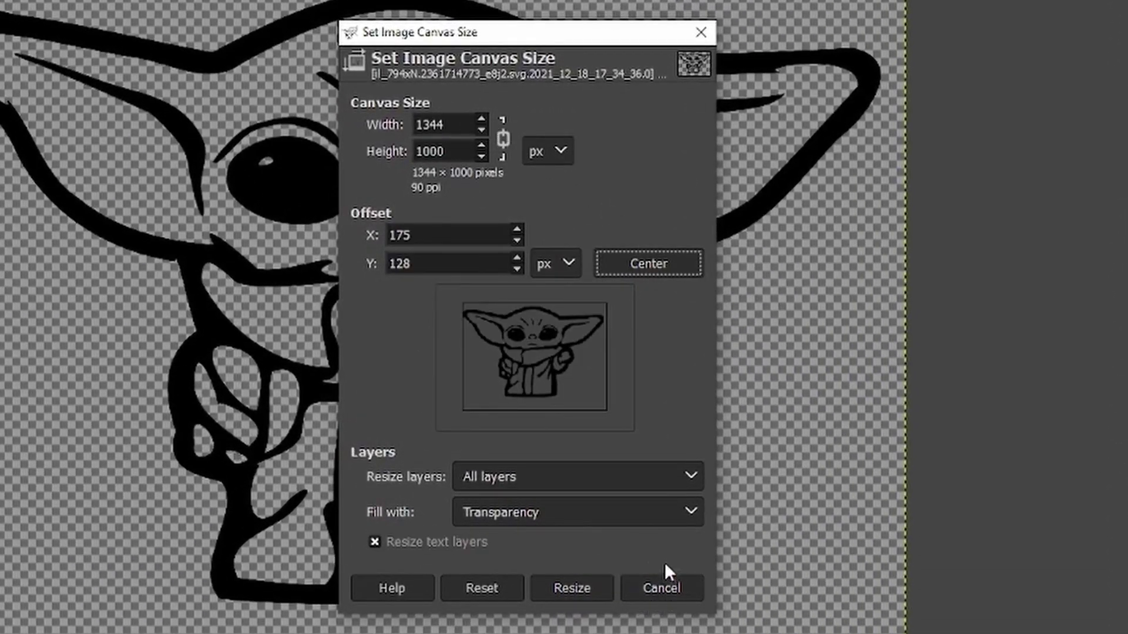
{"action": "left_click", "coordinate": [572, 588]}
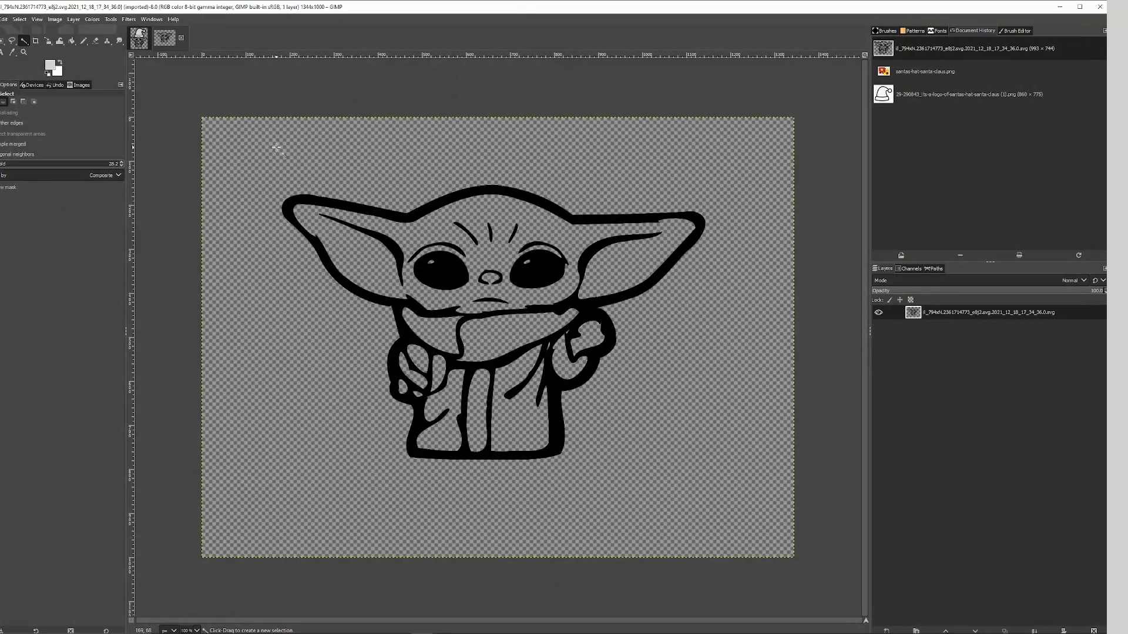
{"action": "left_click", "coordinate": [280, 144]}
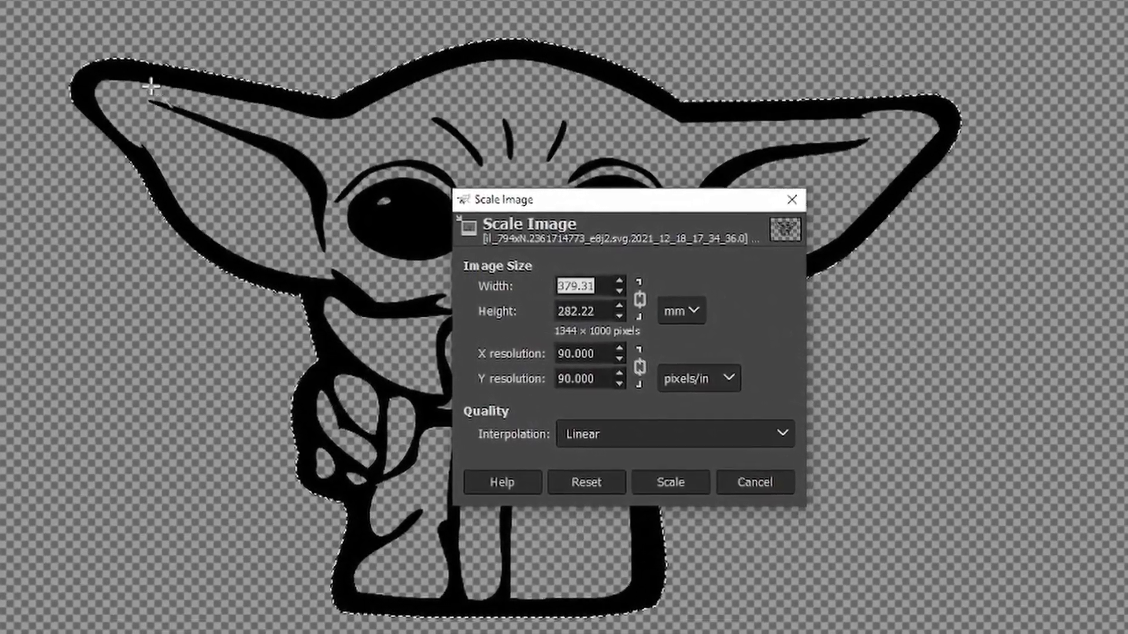
{"action": "type", "text": "50"}
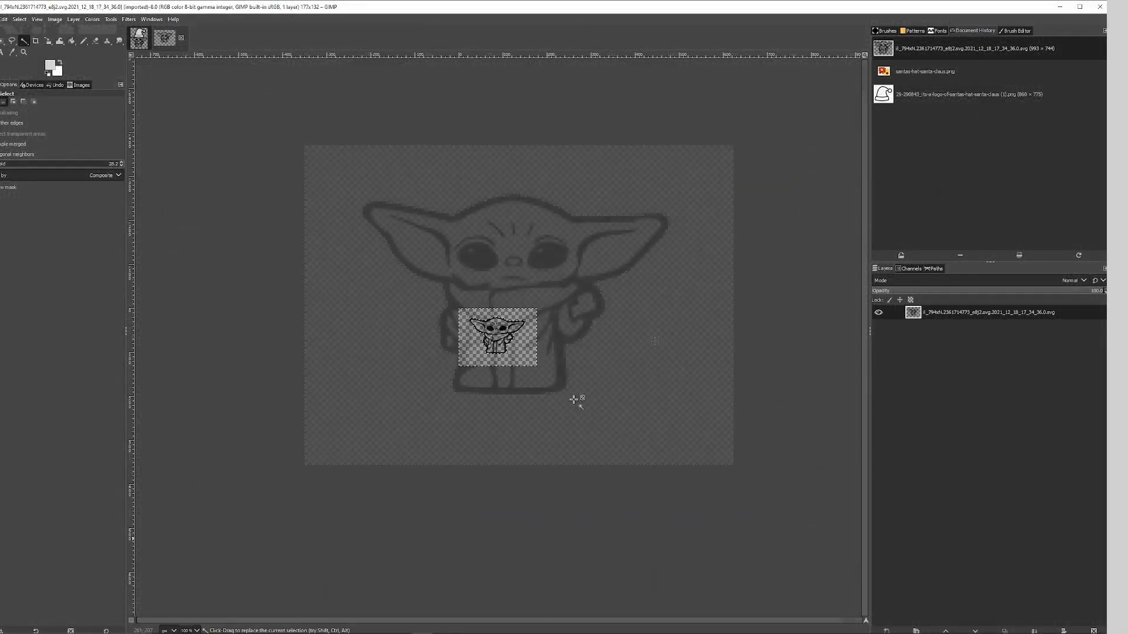
{"action": "scroll", "coordinate": [574, 400], "scroll_direction": "up", "scroll_amount": 6}
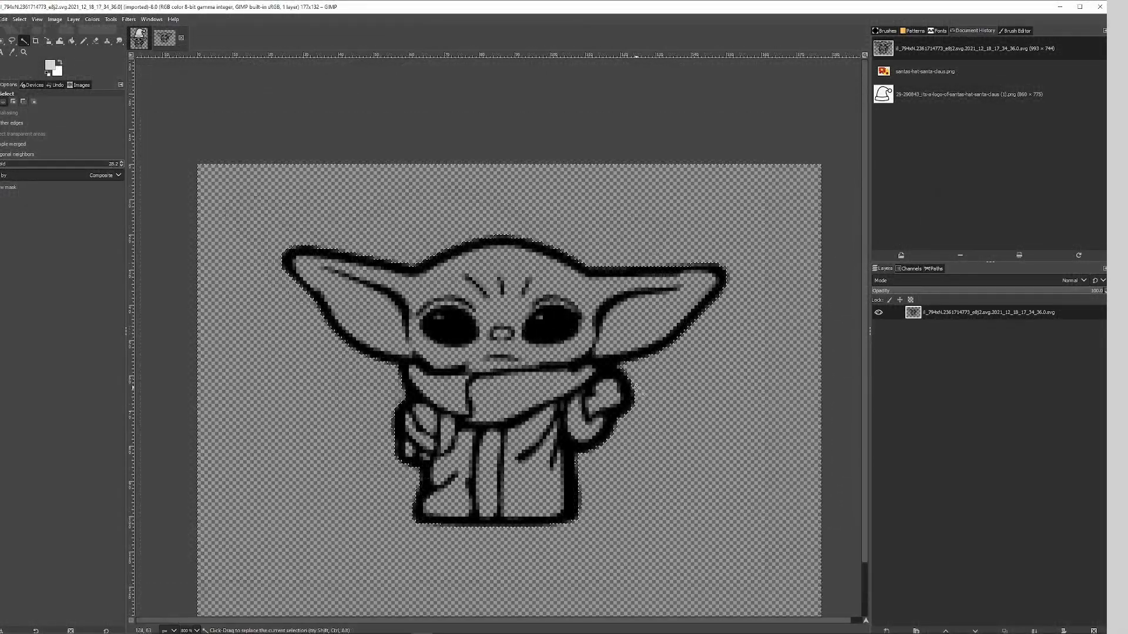
Step: Turn the selection into a 0.90 mm border around the figure
{"action": "left_click", "coordinate": [18, 18]}
{"action": "left_click", "coordinate": [35, 142]}
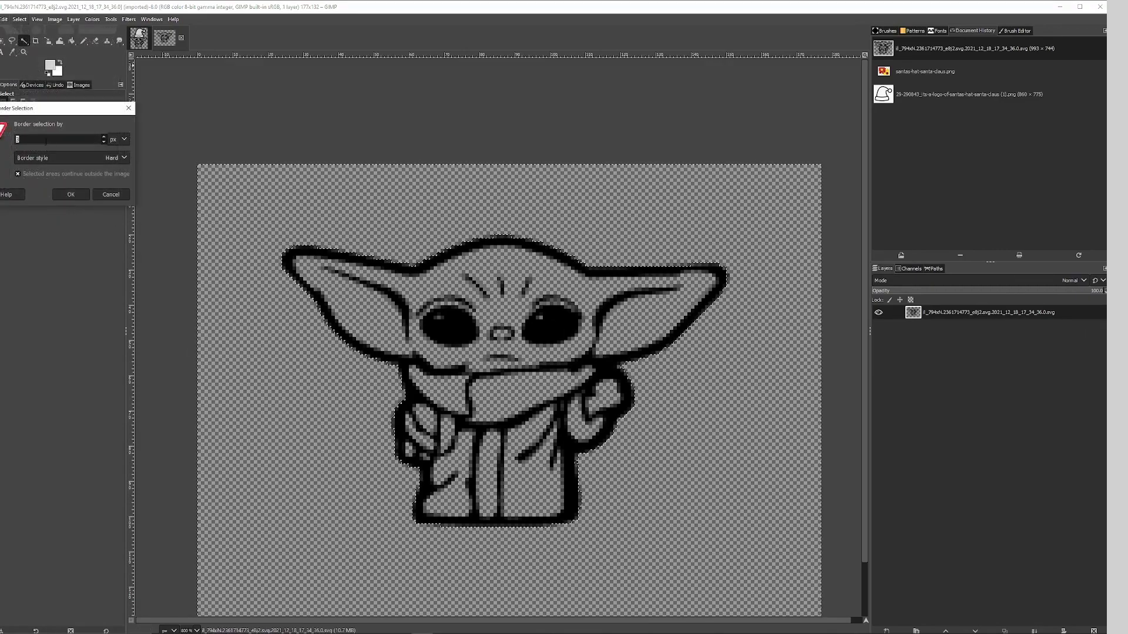
{"action": "left_click", "coordinate": [128, 137]}
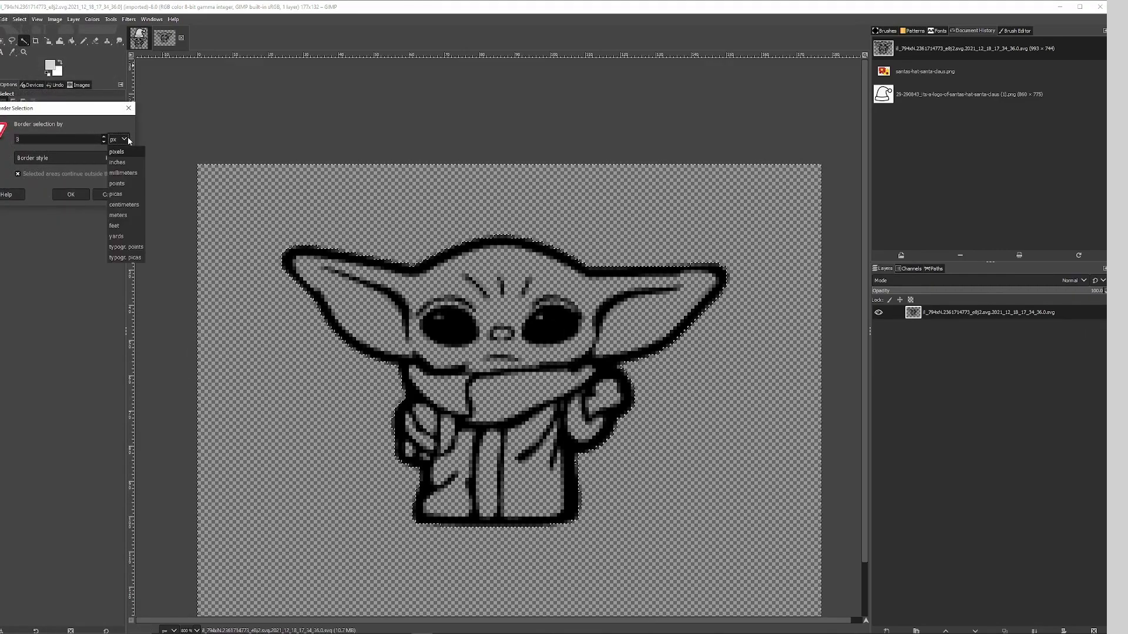
{"action": "left_click", "coordinate": [121, 172]}
{"action": "type", "text": "90"}
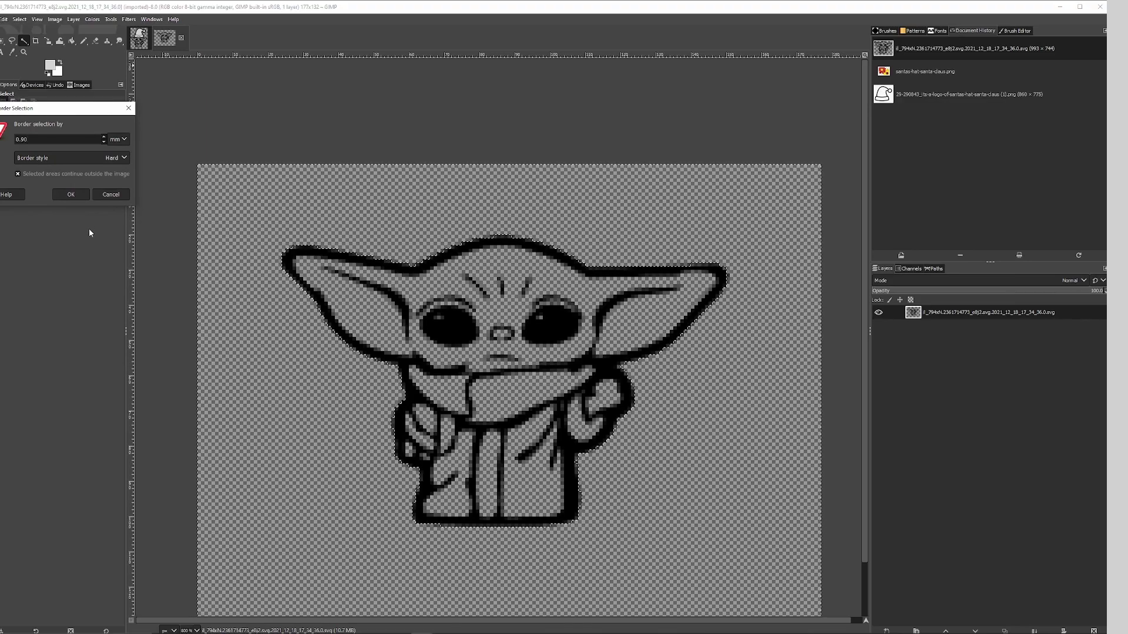
{"action": "left_click", "coordinate": [70, 194]}
Step: Fill the border with black on a new transparent layer
{"action": "key", "text": "ctrl+shift+n"}
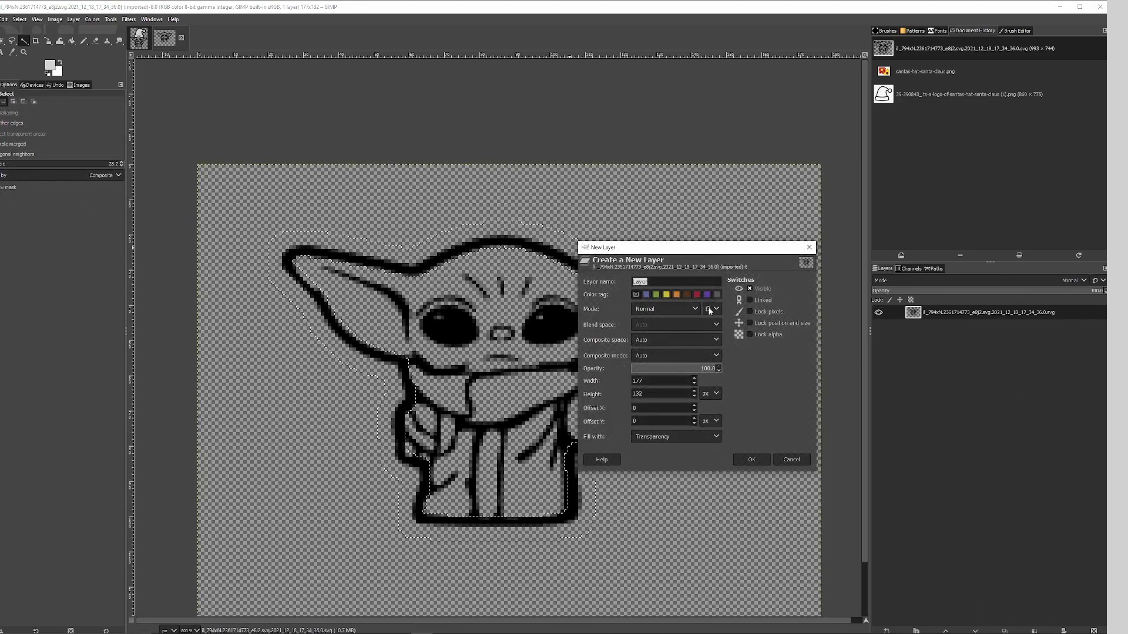
{"action": "left_click", "coordinate": [752, 460]}
{"action": "left_click", "coordinate": [50, 65]}
{"action": "left_click", "coordinate": [146, 205]}
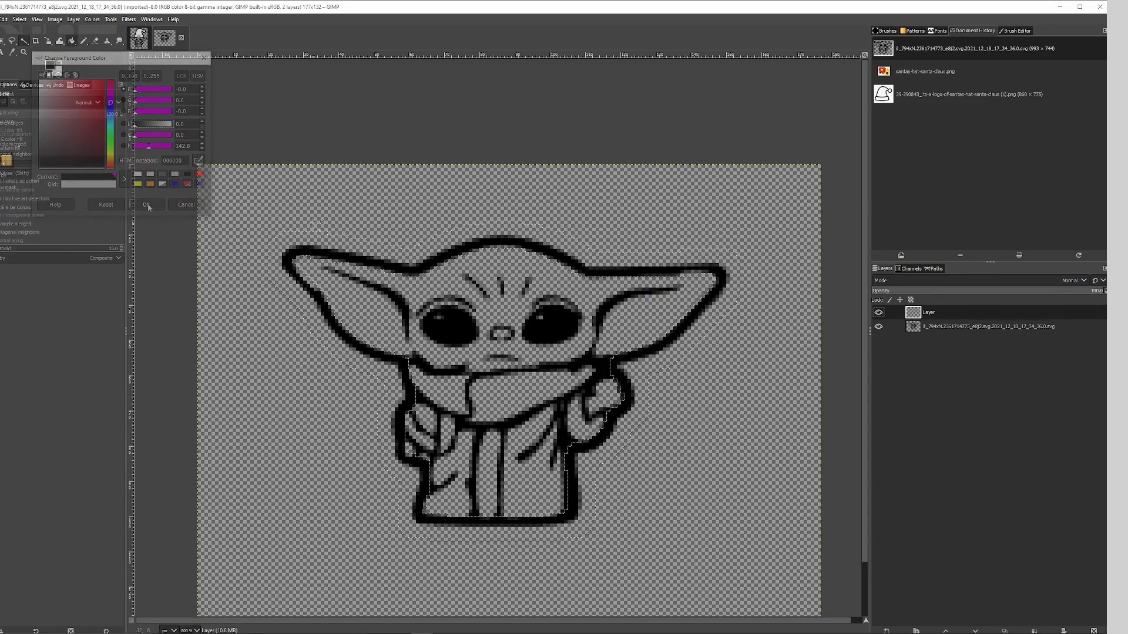
{"action": "left_click", "coordinate": [72, 41]}
{"action": "left_click", "coordinate": [295, 233]}
Step: Duplicate the figure layer, raise the copy above the outline, and lower its opacity
{"action": "right_click", "coordinate": [939, 326]}
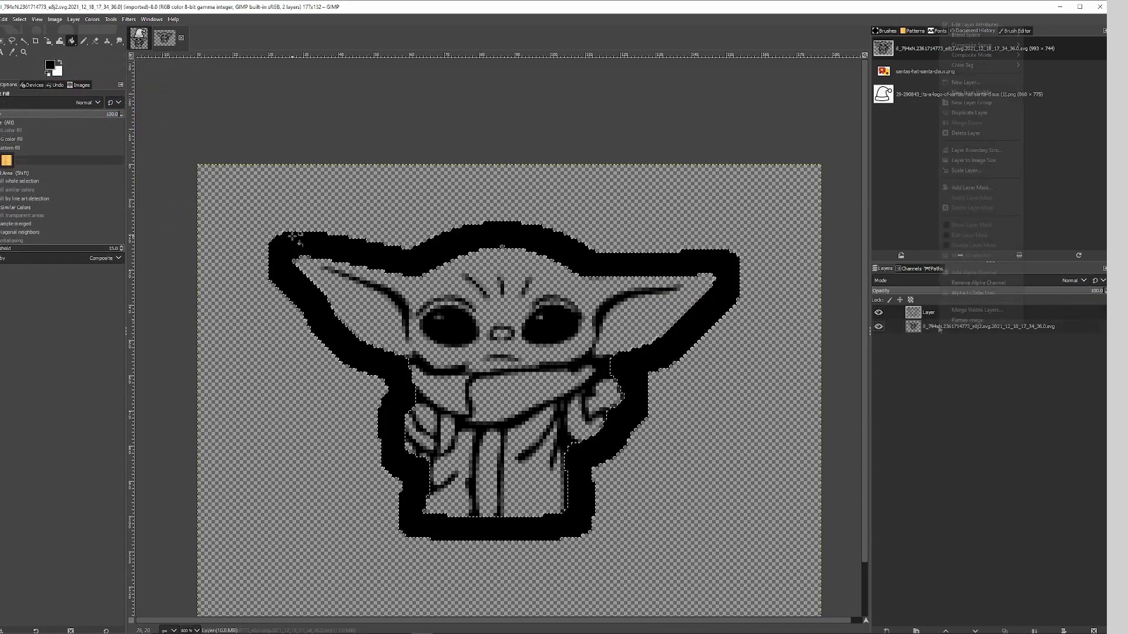
{"action": "left_click", "coordinate": [977, 151]}
{"action": "left_click", "coordinate": [980, 113]}
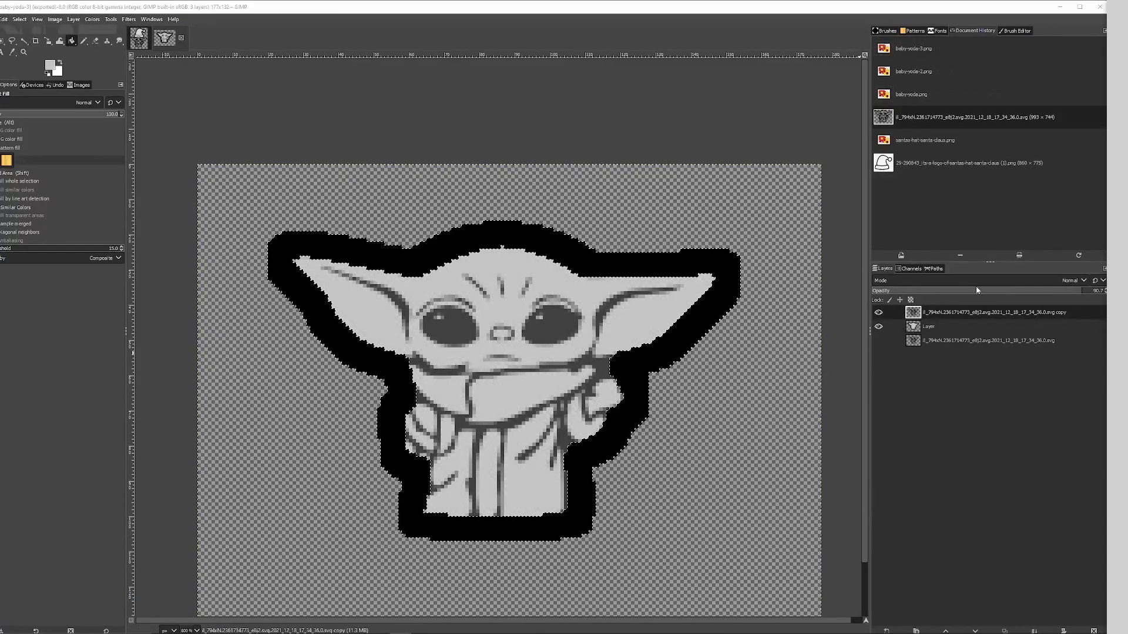
{"action": "left_click", "coordinate": [1077, 292]}
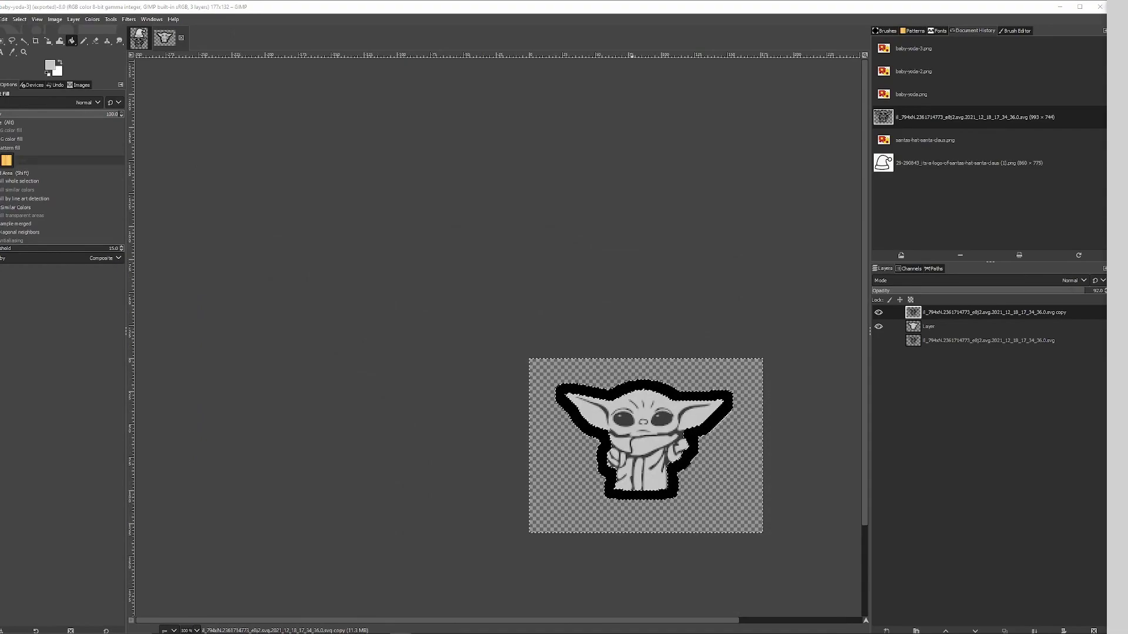
Step: Add santas-hat-santa-claus.png as a layer and move it above Baby Yoda's head
{"action": "left_click", "coordinate": [4, 19]}
{"action": "left_click", "coordinate": [18, 61]}
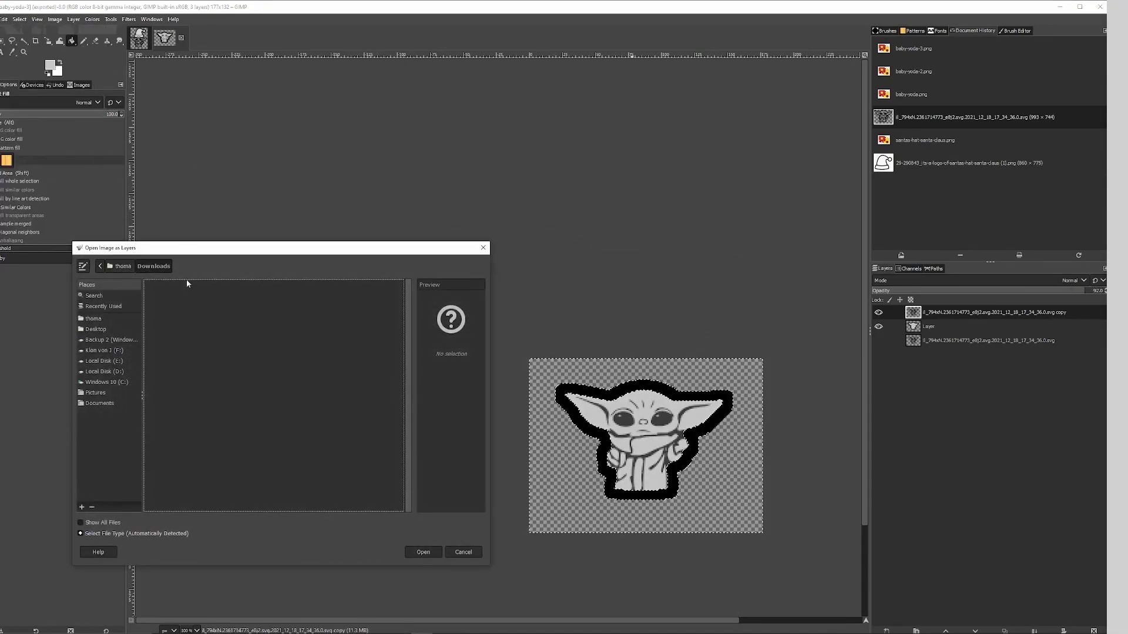
{"action": "left_click", "coordinate": [98, 307]}
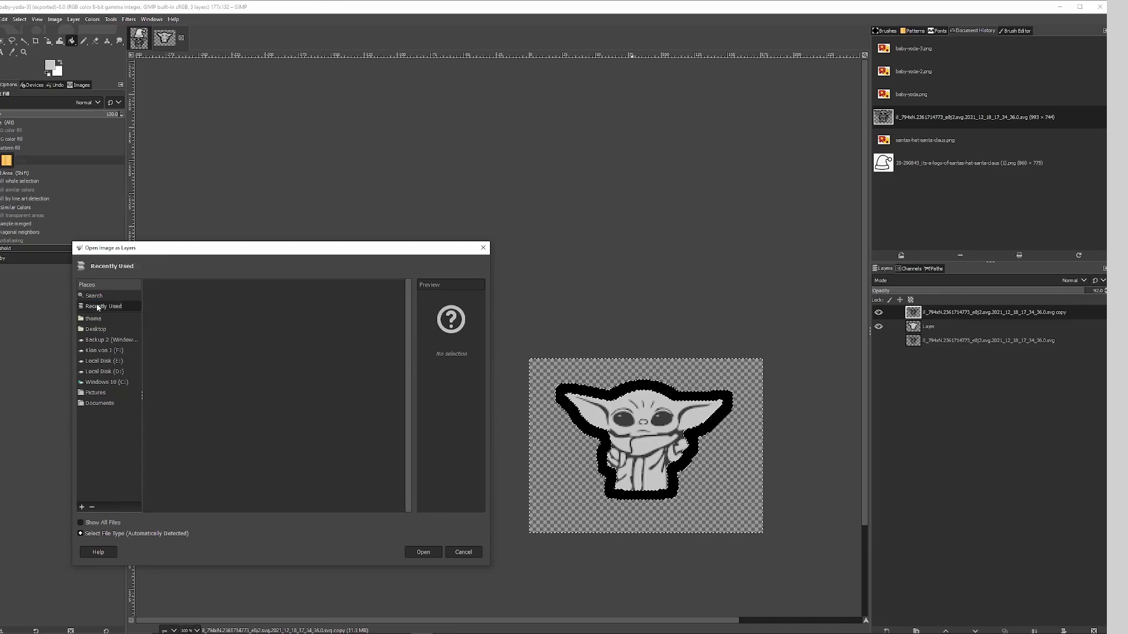
{"action": "left_click", "coordinate": [190, 327]}
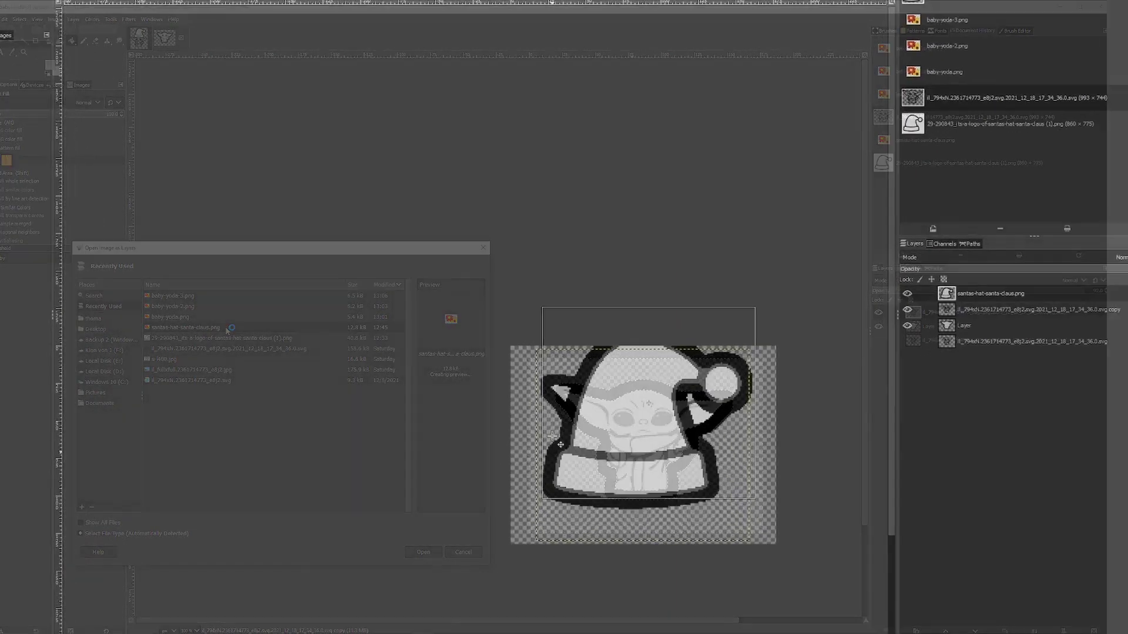
{"action": "left_click_drag", "start_coordinate": [555, 441], "coordinate": [540, 304]}
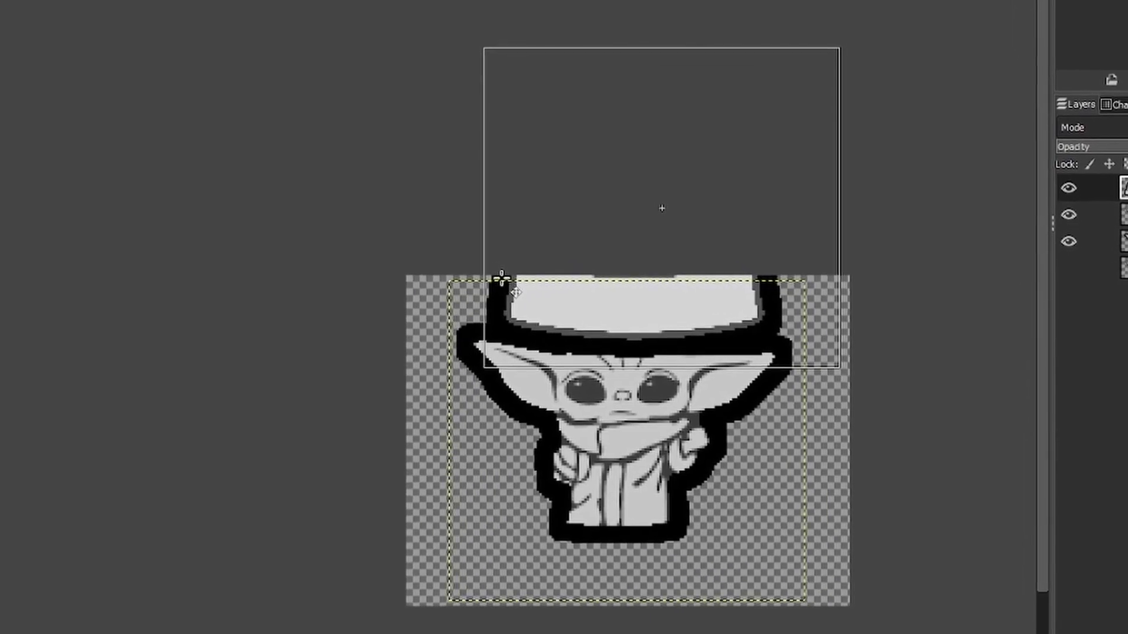
{"action": "left_click_drag", "start_coordinate": [508, 285], "coordinate": [508, 285]}
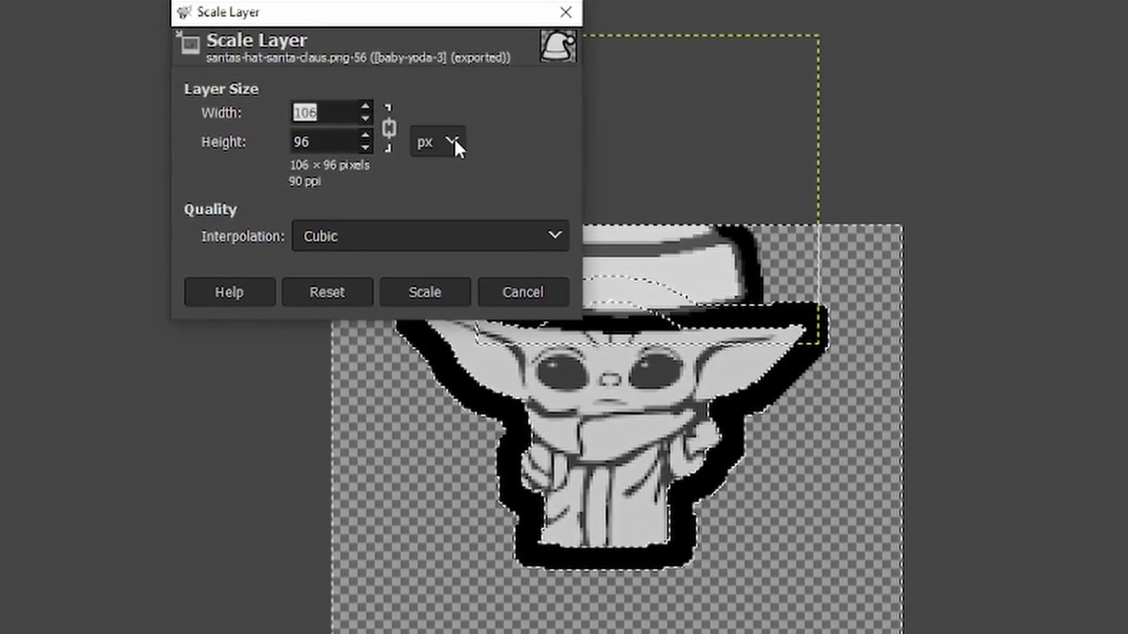
Step: Scale the hat layer to 25 mm wide, keeping proportions
{"action": "left_click", "coordinate": [454, 143]}
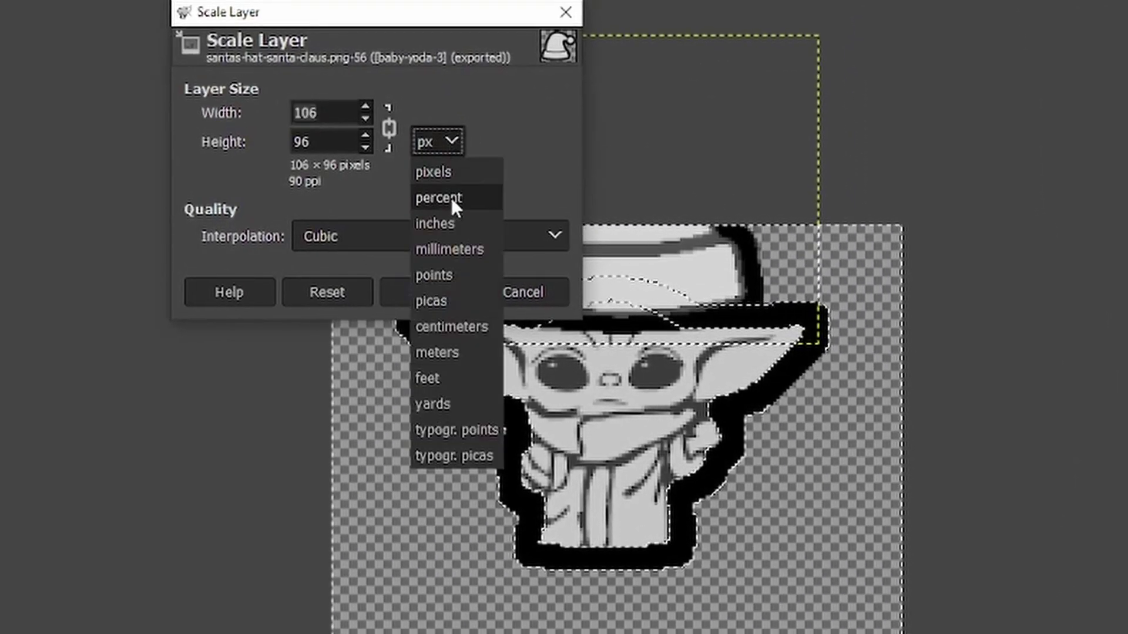
{"action": "left_click", "coordinate": [454, 250]}
{"action": "left_click_drag", "start_coordinate": [345, 112], "coordinate": [257, 99]}
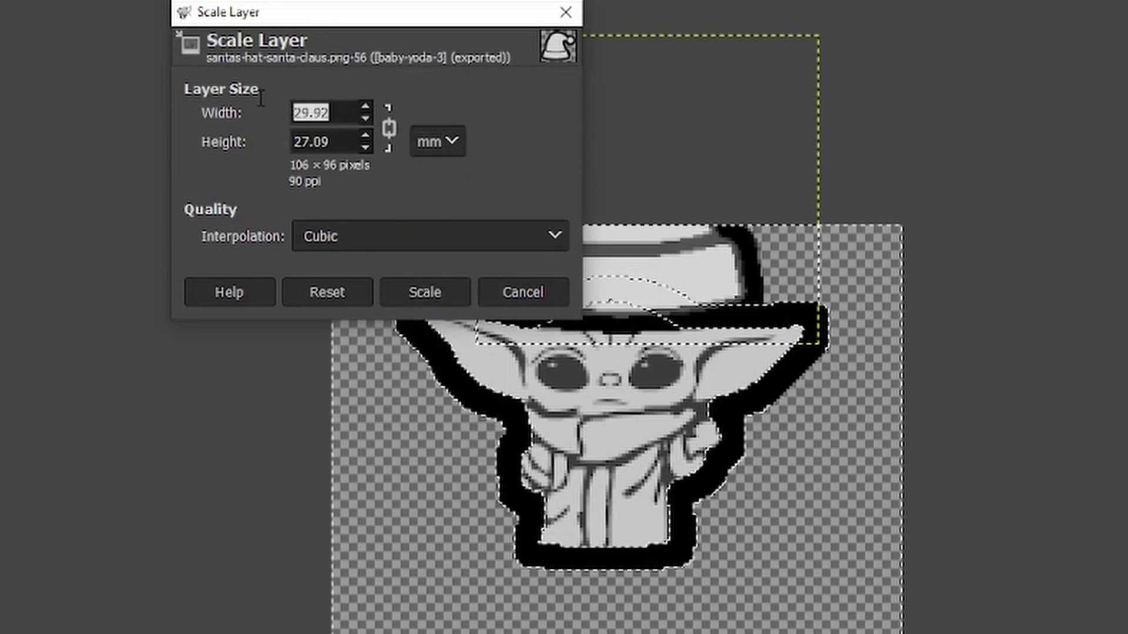
{"action": "type", "text": "25"}
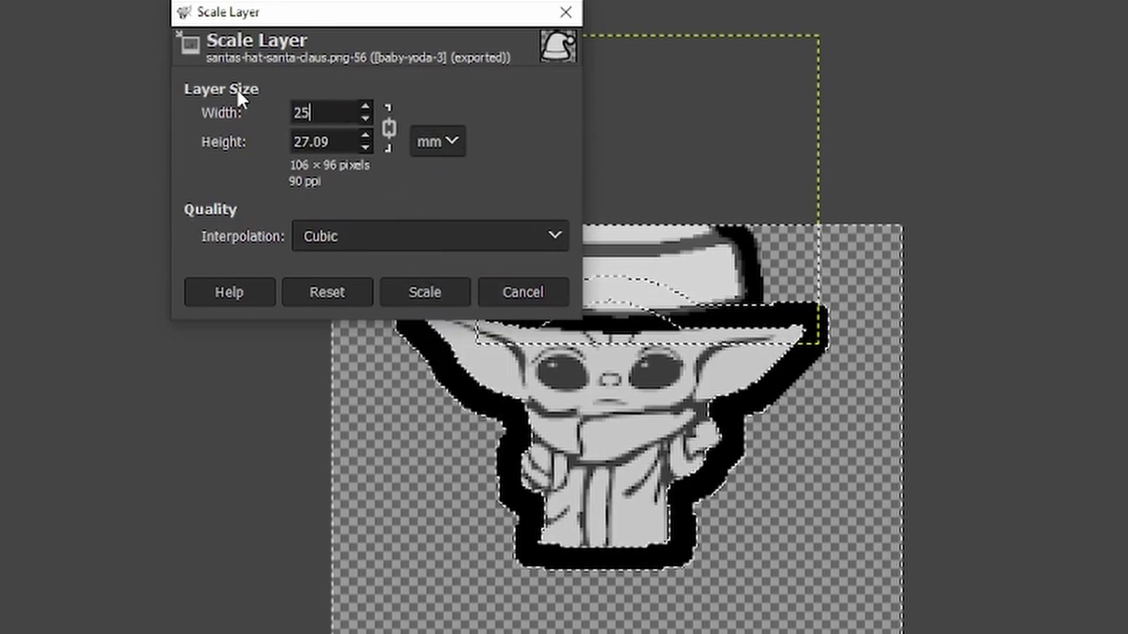
{"action": "key", "text": "Tab"}
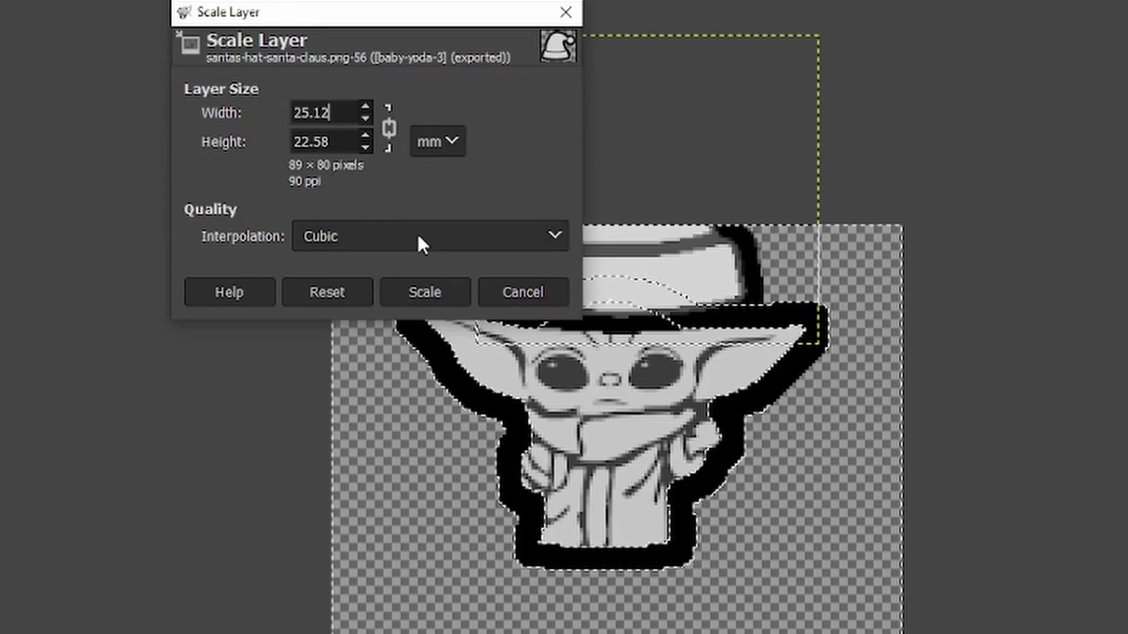
{"action": "left_click", "coordinate": [421, 296]}
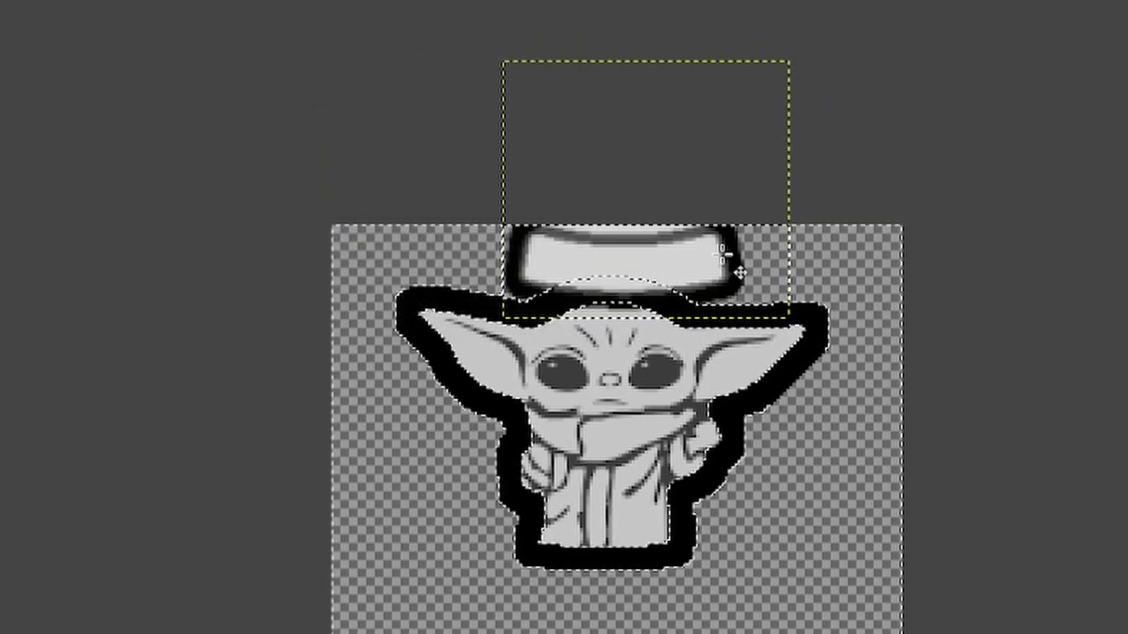
Step: Lower the Santa hat onto Yoda's head and fuzzy-select the hat for erasing along the brim
{"action": "left_click_drag", "start_coordinate": [740, 272], "coordinate": [735, 295]}
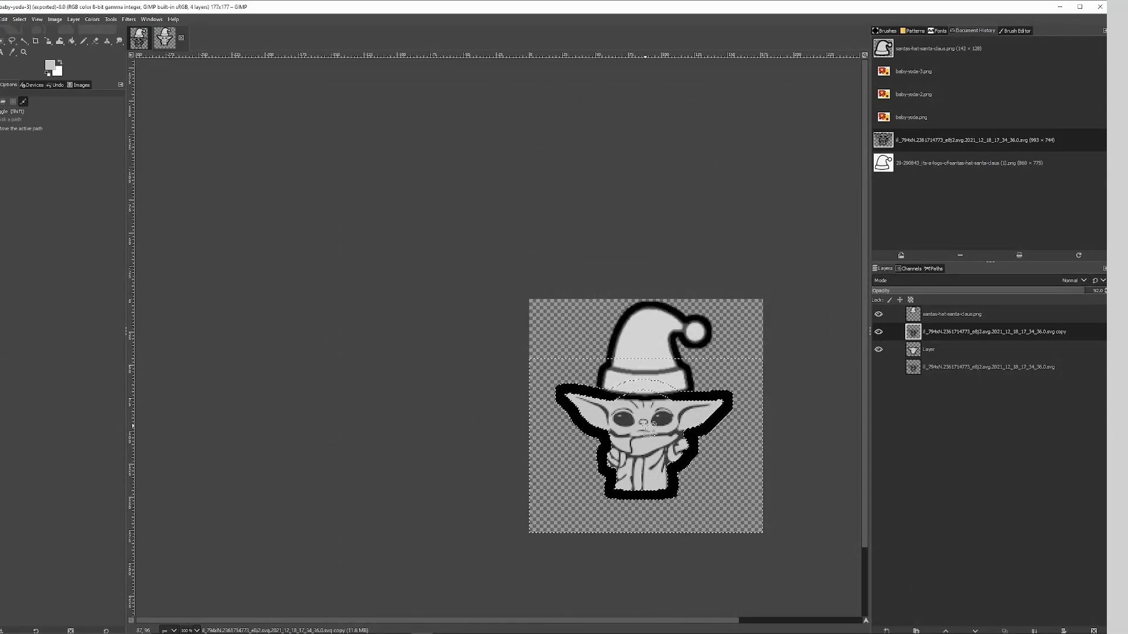
{"action": "scroll", "coordinate": [645, 426], "scroll_direction": "up", "scroll_amount": 3}
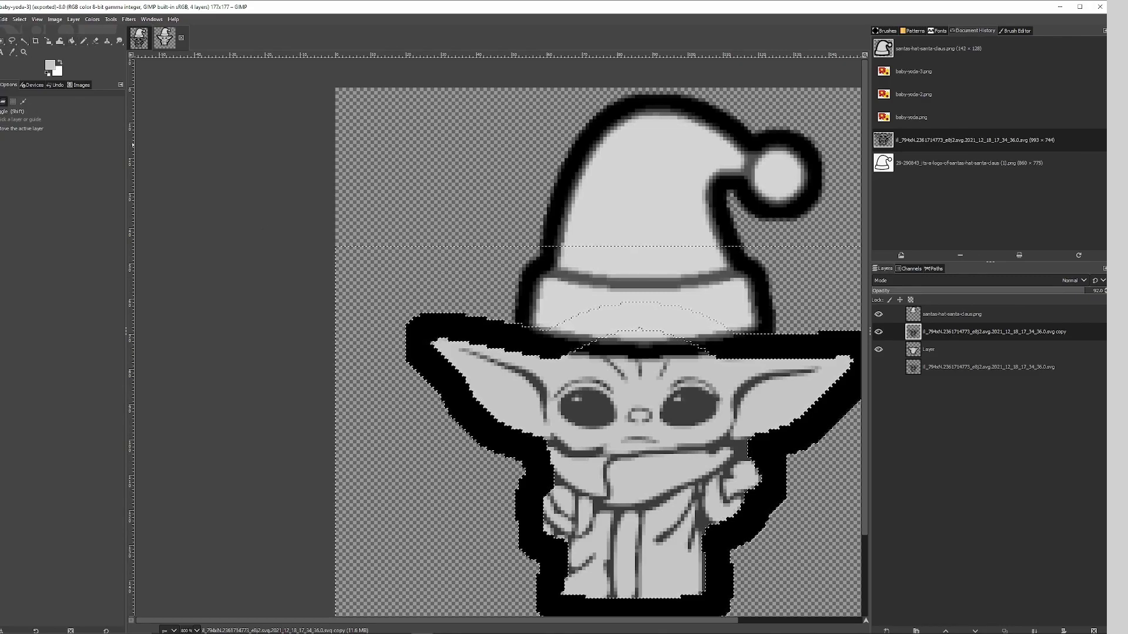
{"action": "left_click", "coordinate": [643, 194]}
{"action": "key", "text": "u"}
{"action": "left_click", "coordinate": [546, 133]}
{"action": "left_click", "coordinate": [96, 40]}
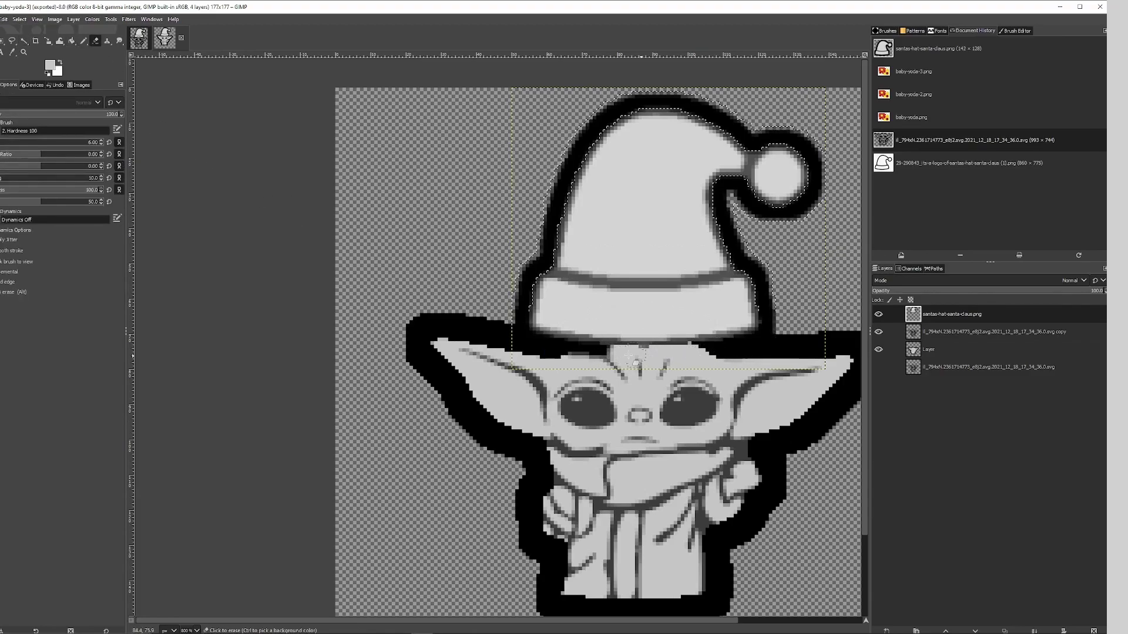
Step: Export the hatted Baby Yoda as santa-baby-yoda.png with the default PNG options
{"action": "left_click", "coordinate": [2, 18]}
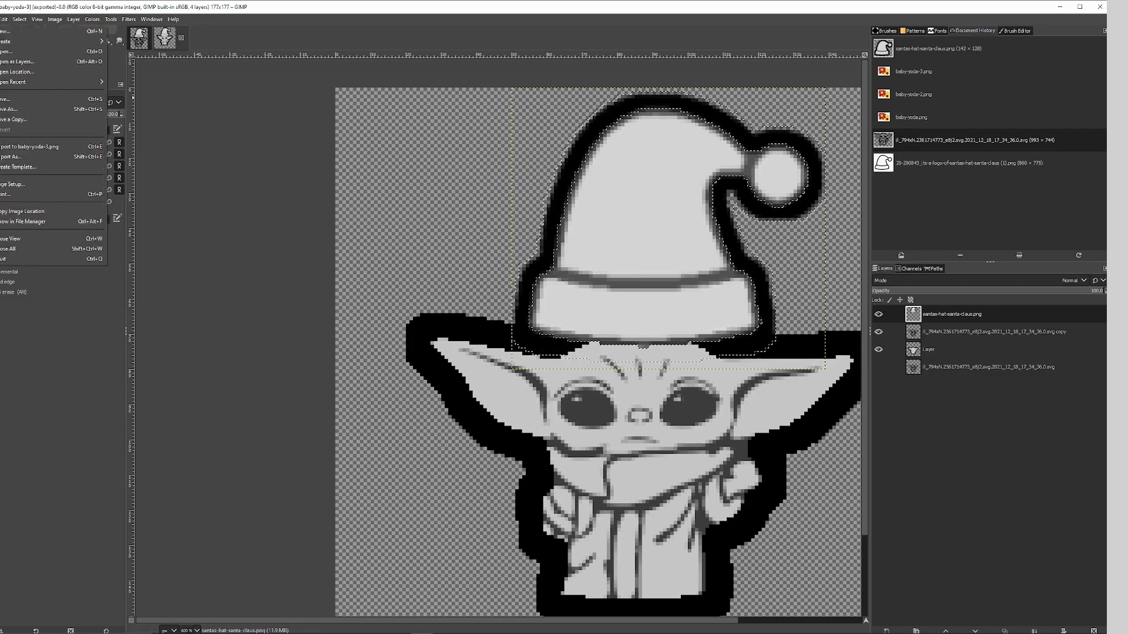
{"action": "left_click", "coordinate": [9, 158]}
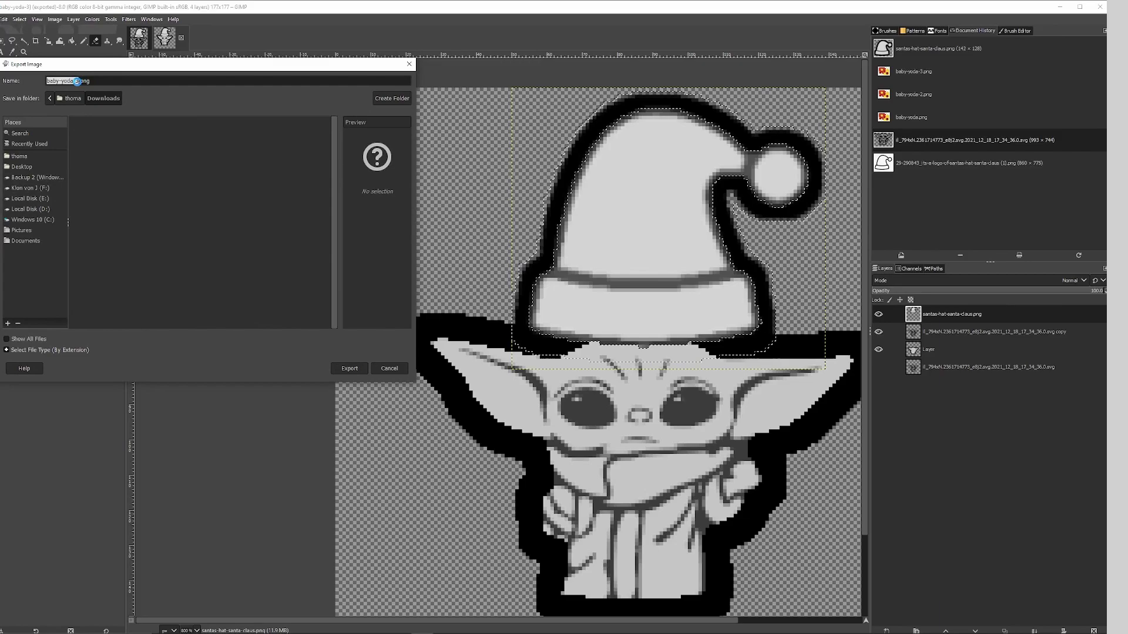
{"action": "type", "text": "santa-baby-yoda"}
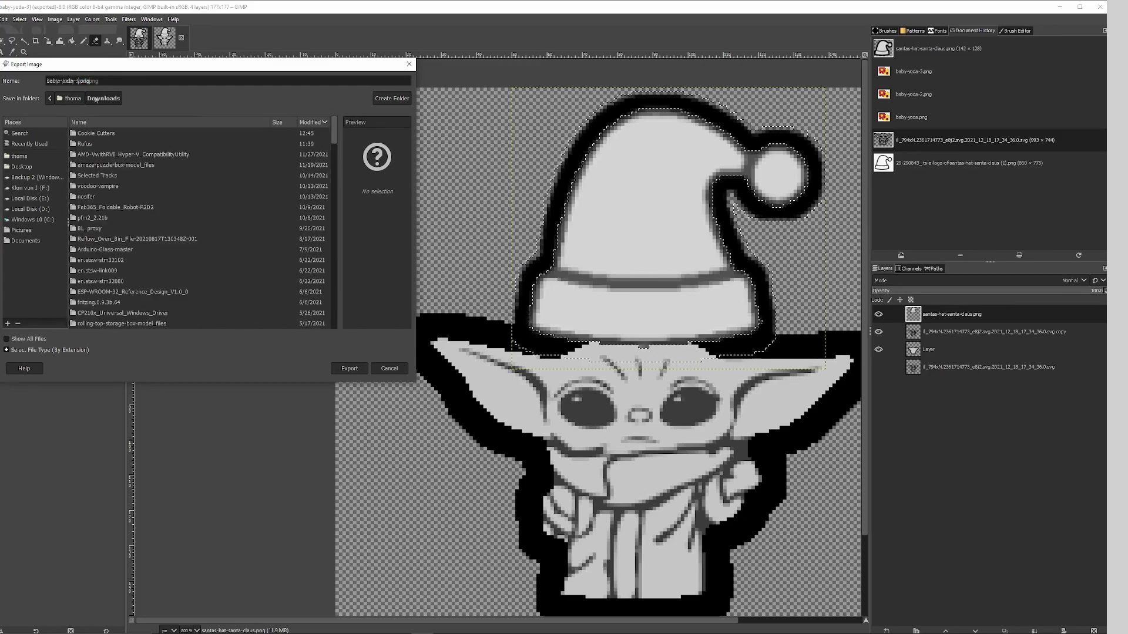
{"action": "key", "text": "Return"}
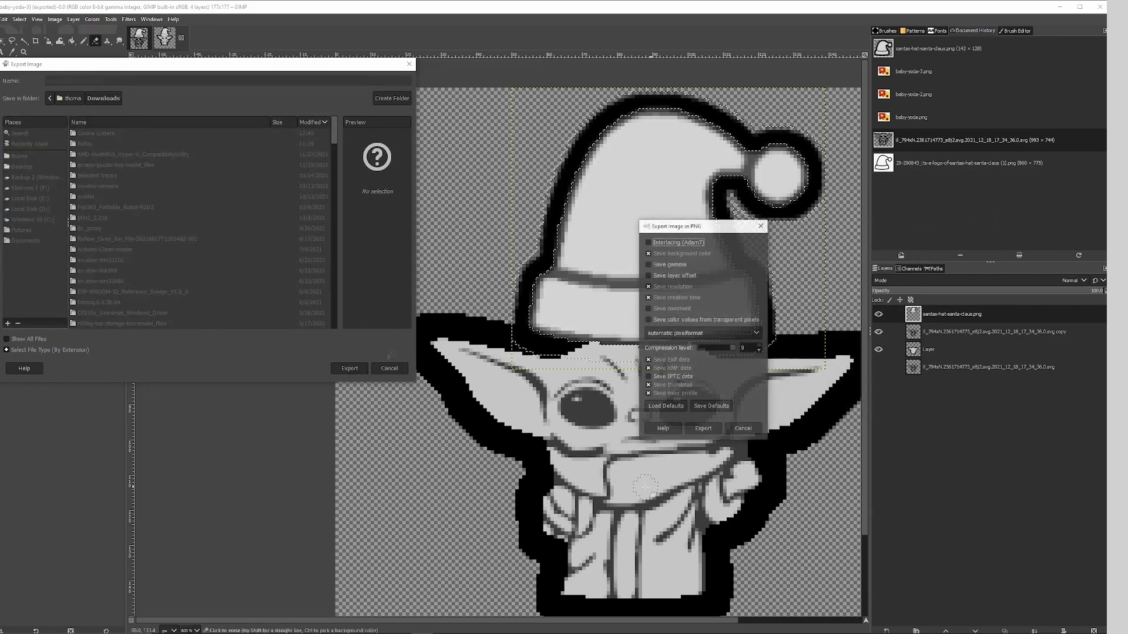
{"action": "left_click", "coordinate": [703, 428]}
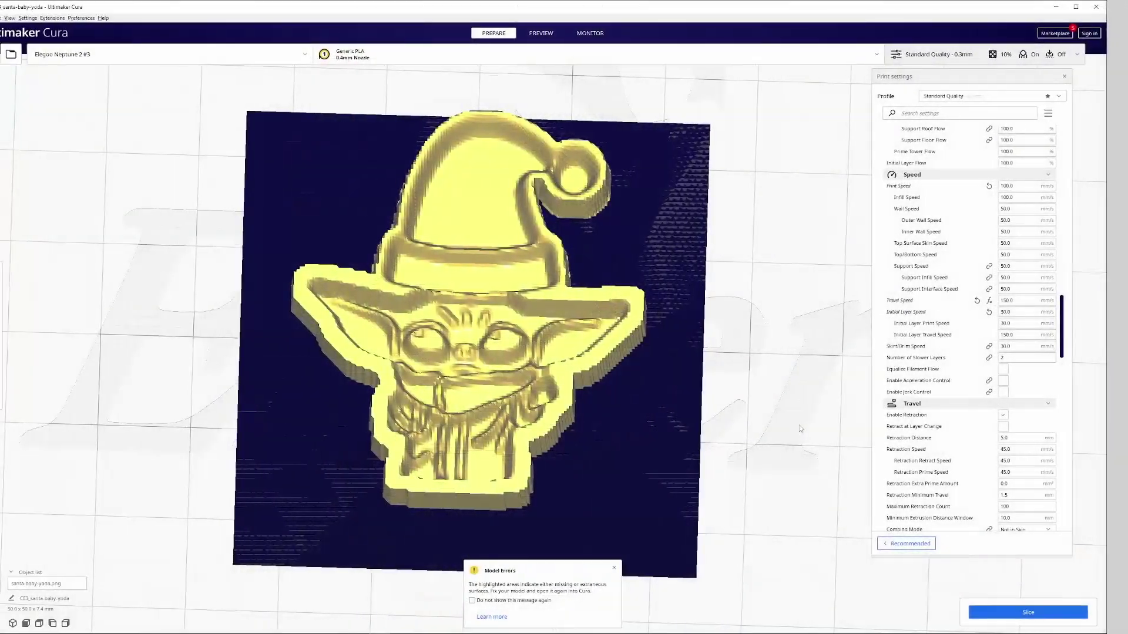
{"action": "mouse_move", "coordinate": [617, 353]}
{"action": "left_mouse_down"}
{"action": "mouse_move", "coordinate": [653, 408]}
{"action": "mouse_move", "coordinate": [805, 448]}
{"action": "left_mouse_up"}
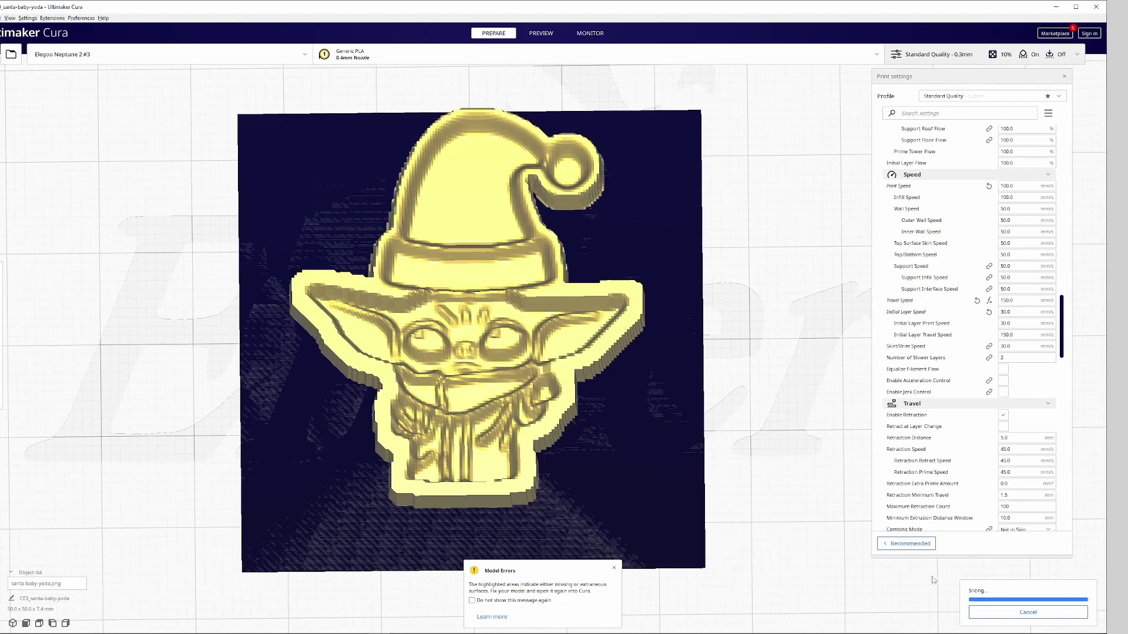
Step: Preview the sliced cutter layers, then save CE3_santa-baby-yoda.gcode to the cookie-cutters folder
{"action": "left_click", "coordinate": [985, 612]}
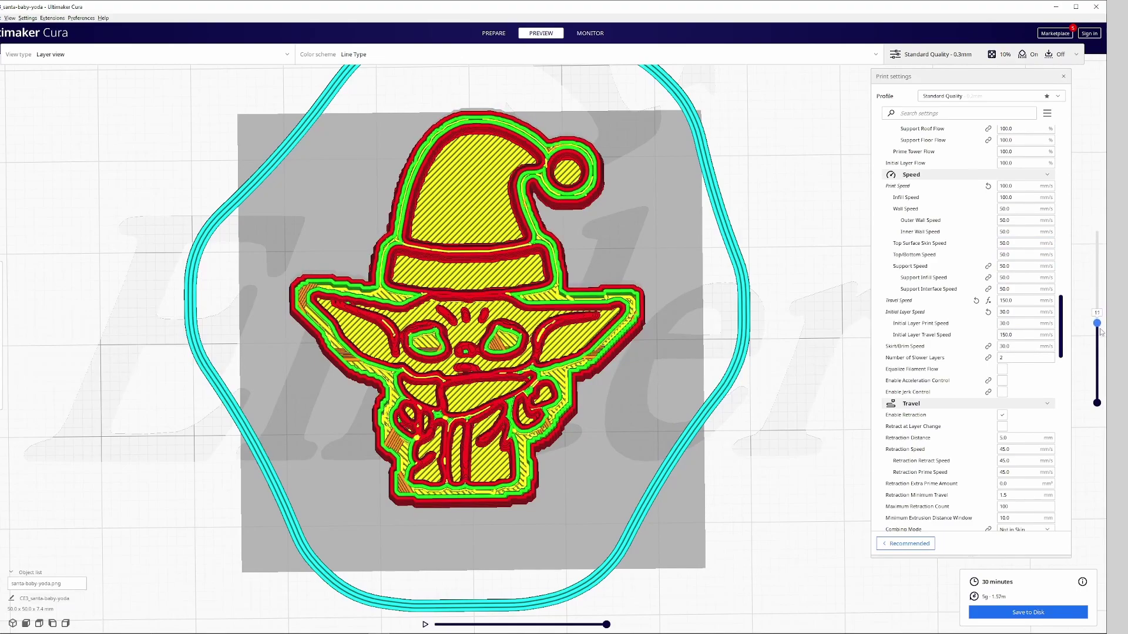
{"action": "left_click_drag", "start_coordinate": [1101, 357], "coordinate": [1096, 362]}
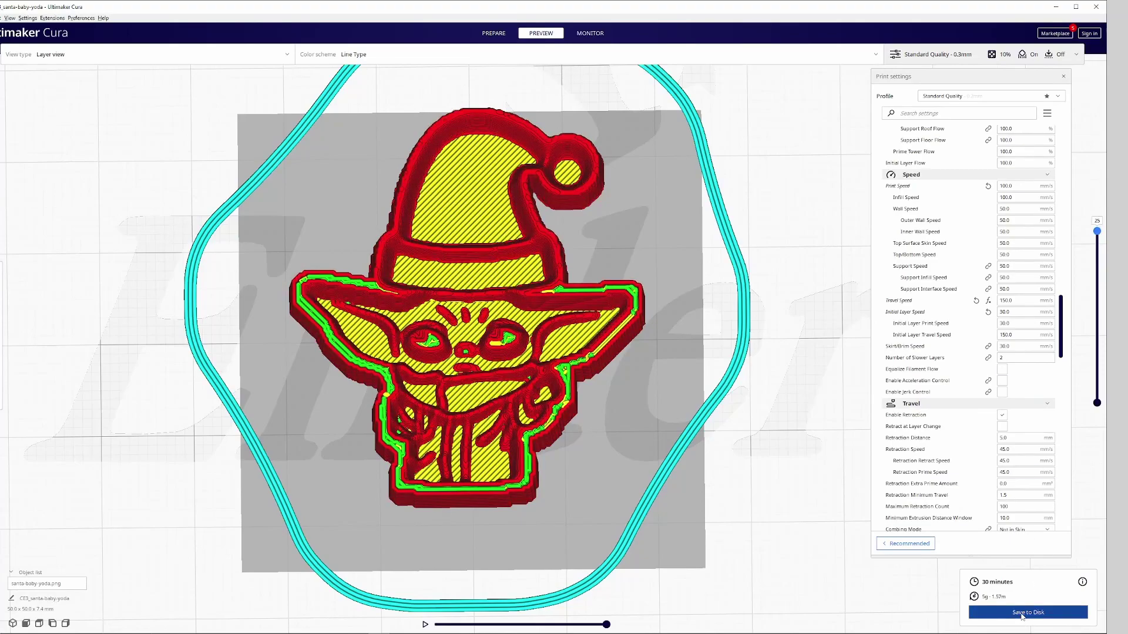
{"action": "left_click", "coordinate": [1022, 615]}
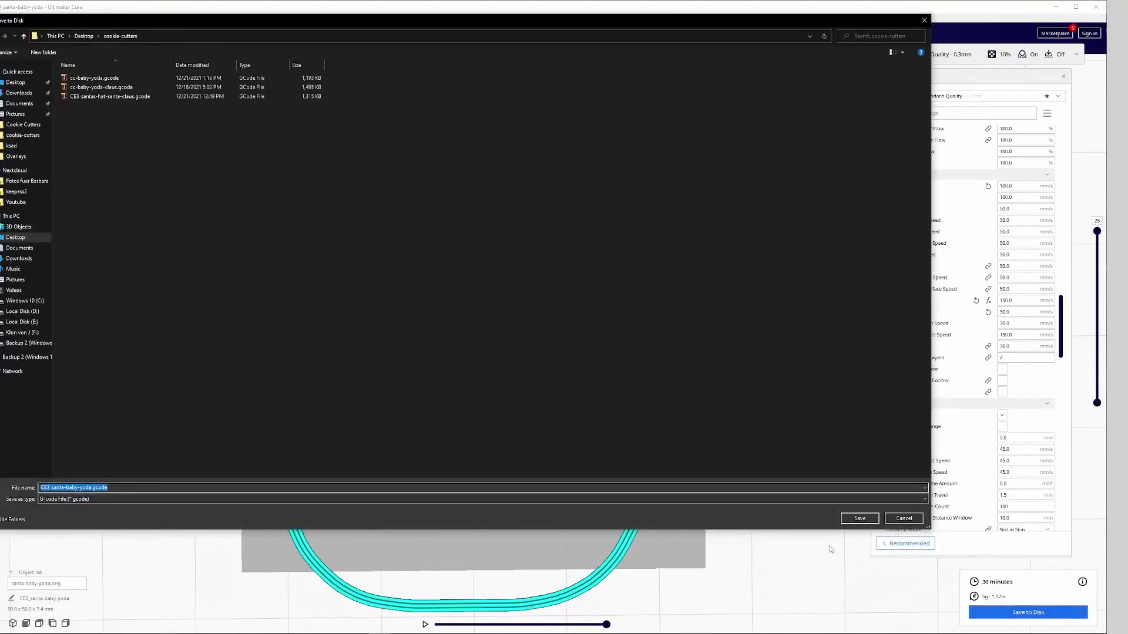
{"action": "left_click", "coordinate": [858, 518]}
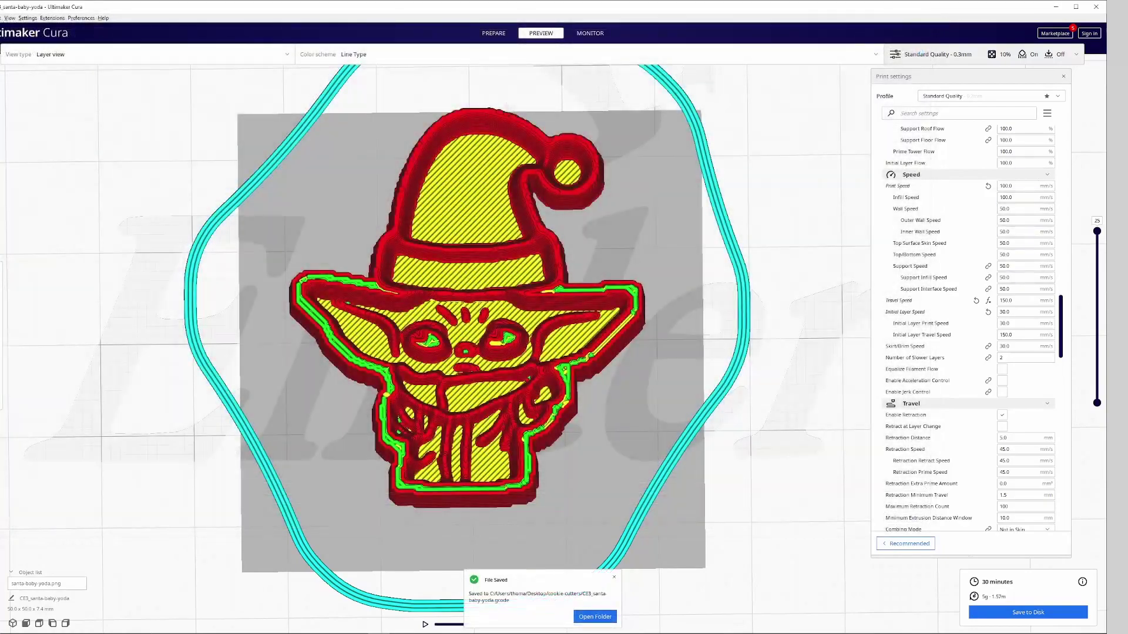